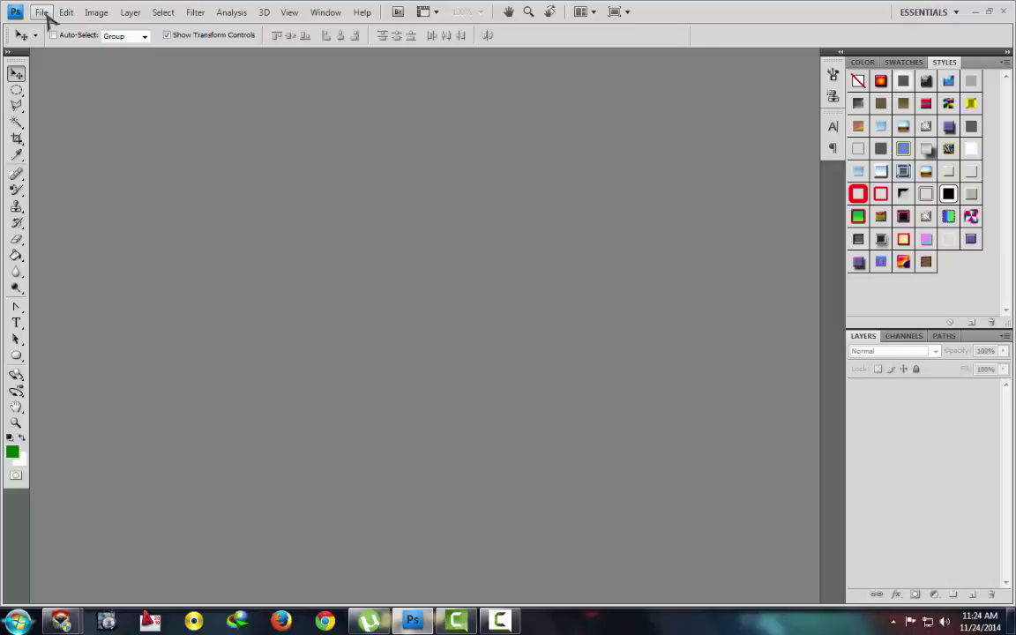
Create a U.S. Paper document 5 inches wide, 7 inches tall, at 300 pixels/inch
click(44, 14)
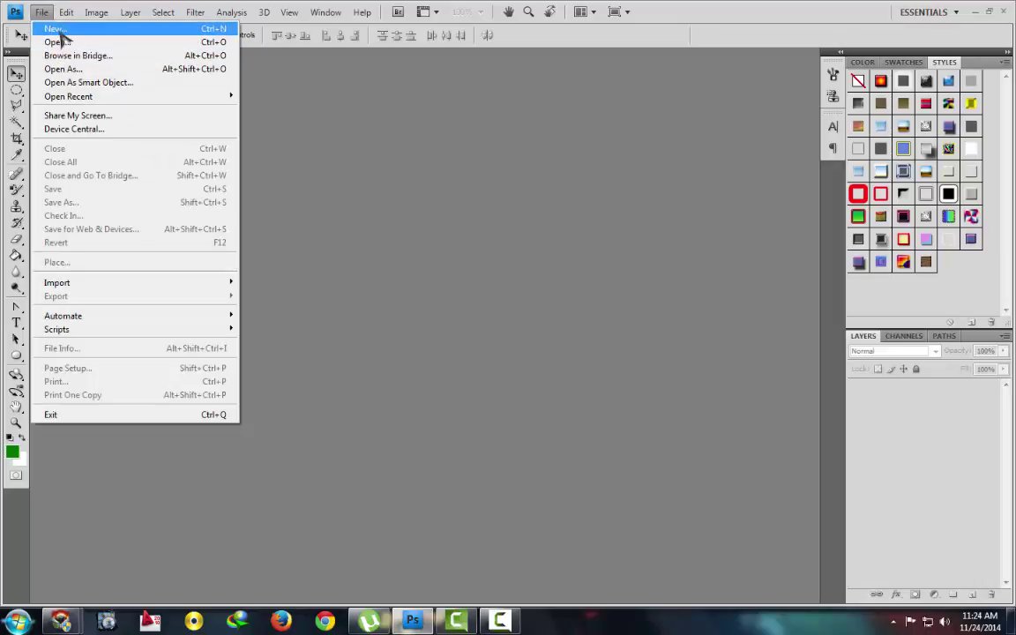
click(60, 30)
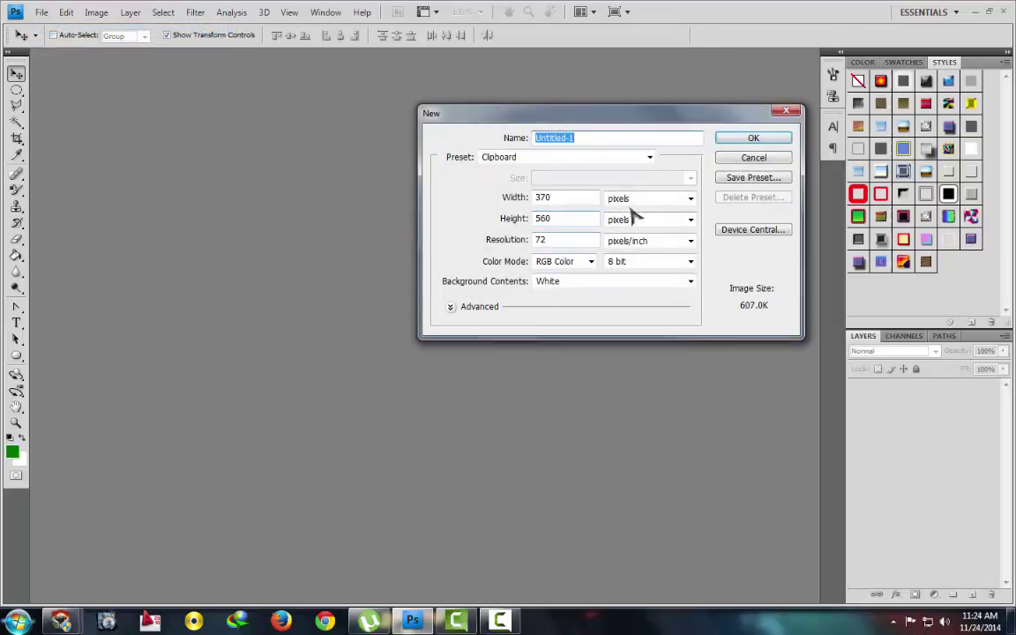
click(649, 158)
click(500, 205)
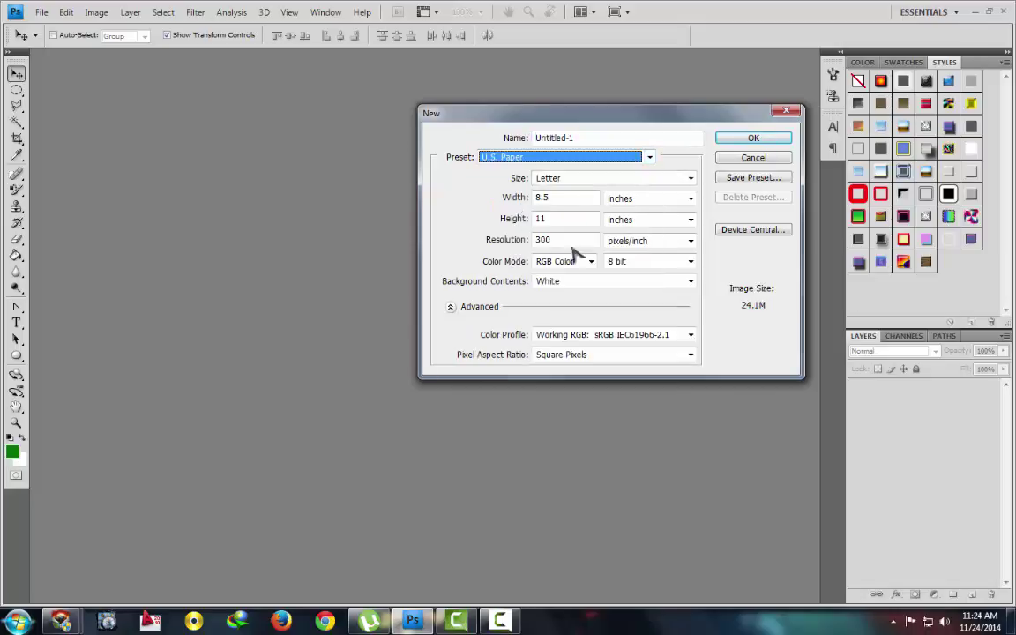
click(690, 179)
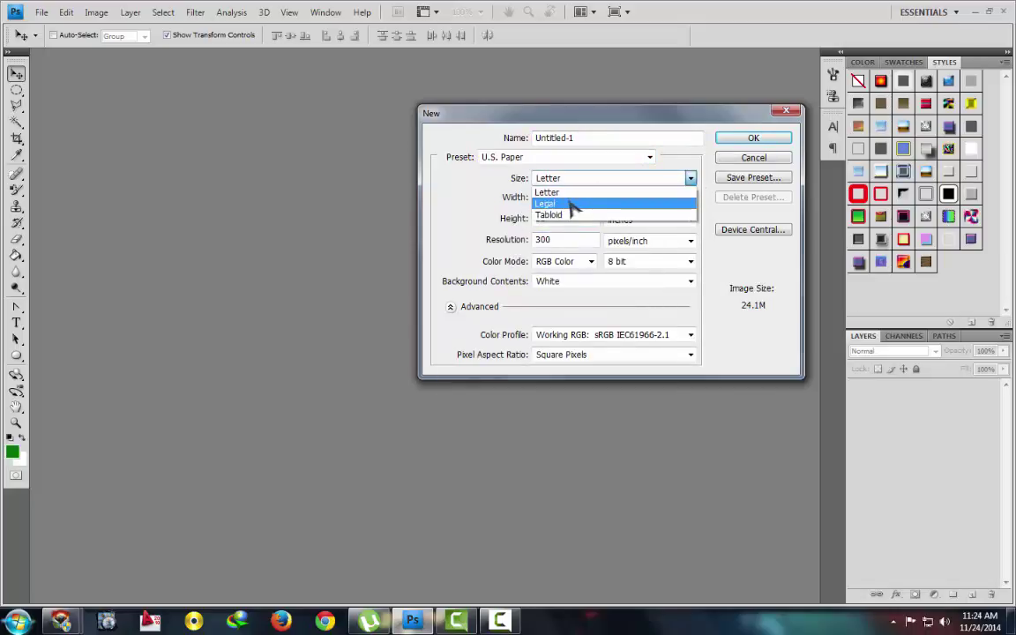
click(574, 236)
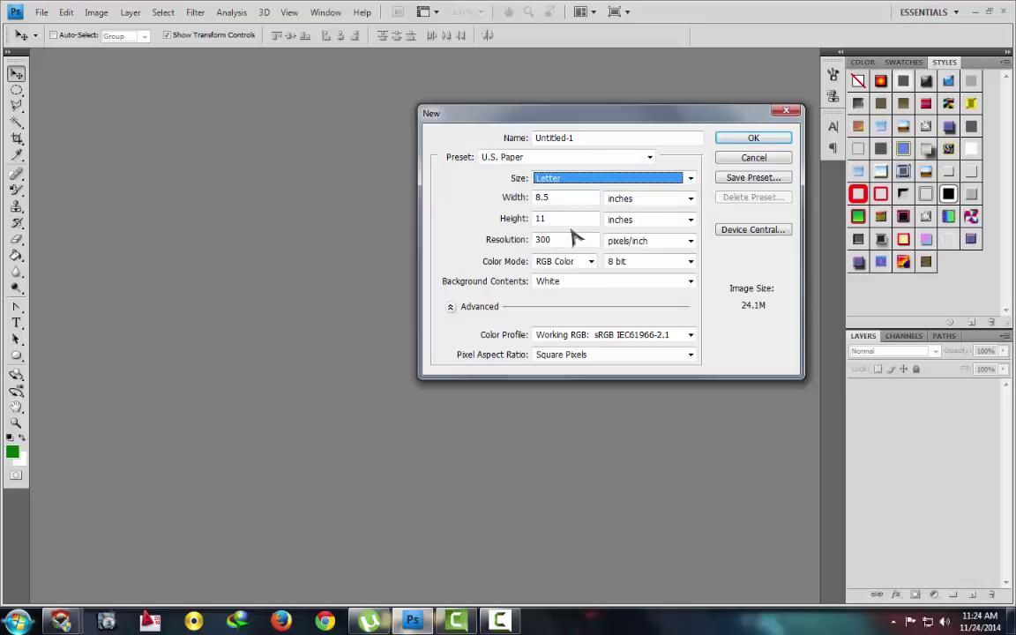
click(511, 197)
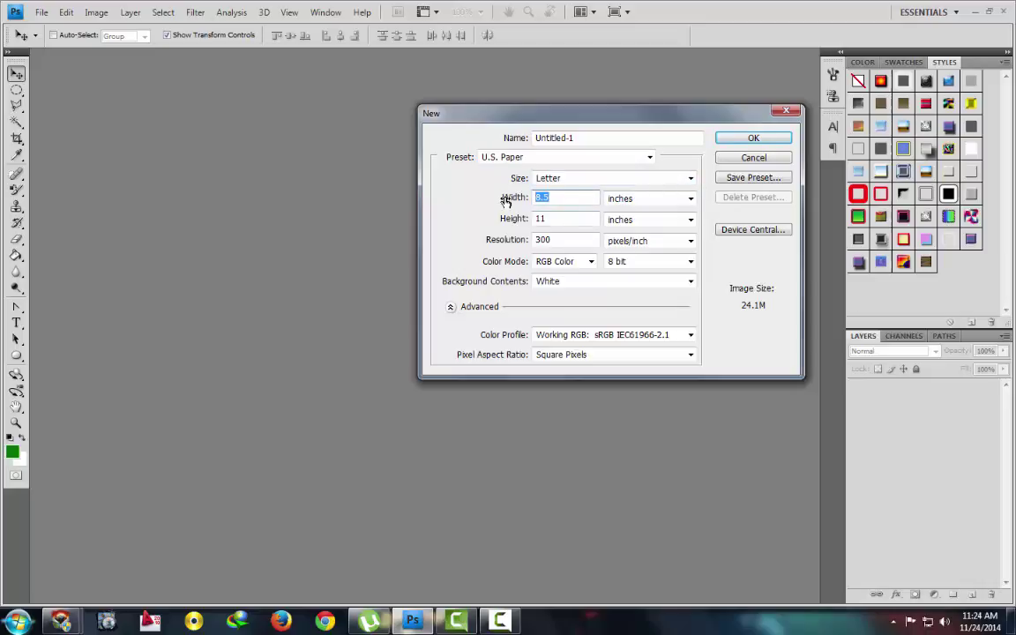
text(5)
key(Tab)
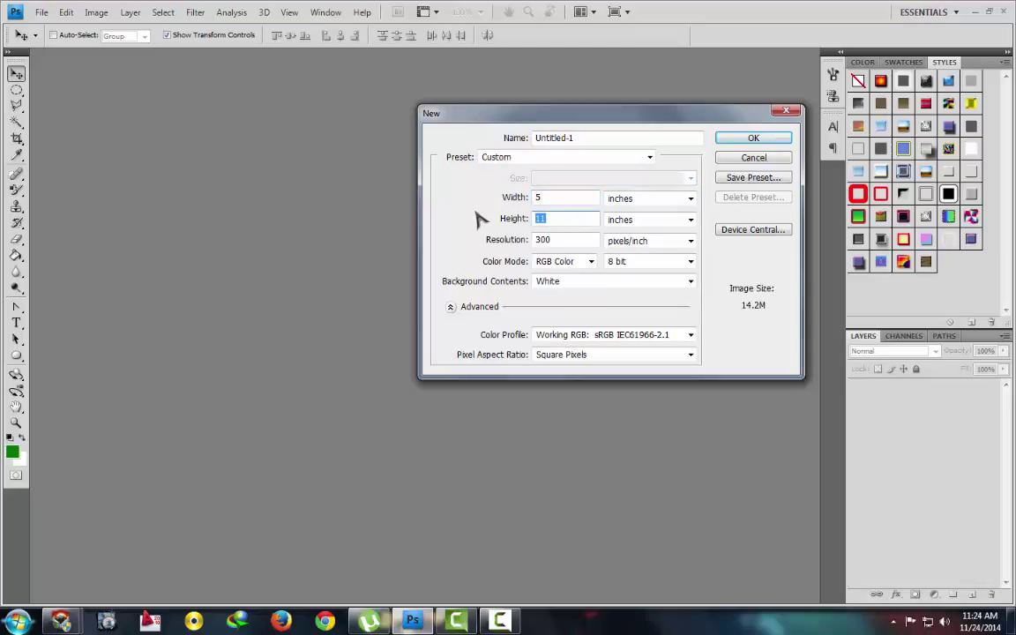
text(7)
key(Tab)
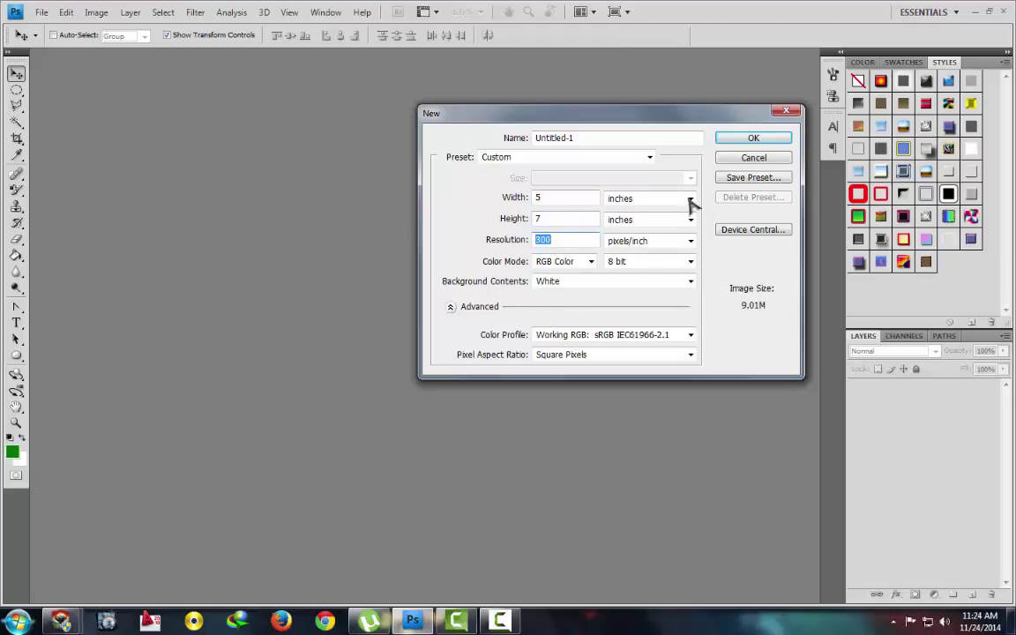
click(750, 139)
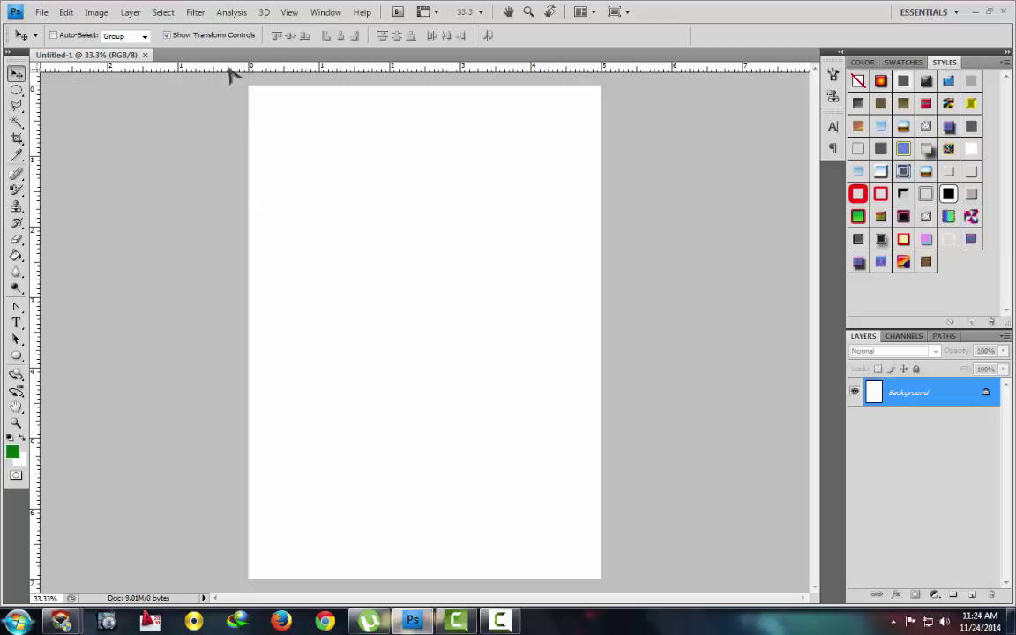
Place two horizontal and two vertical guides just inside the top, bottom, left and right edges
drag(211, 69, 57, 104)
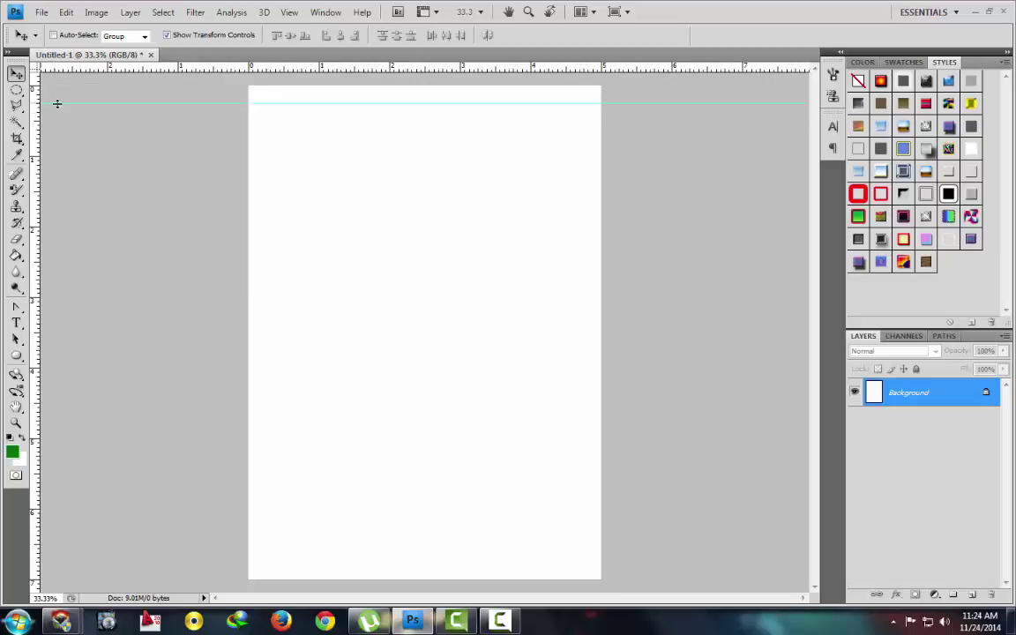
drag(140, 69, 209, 562)
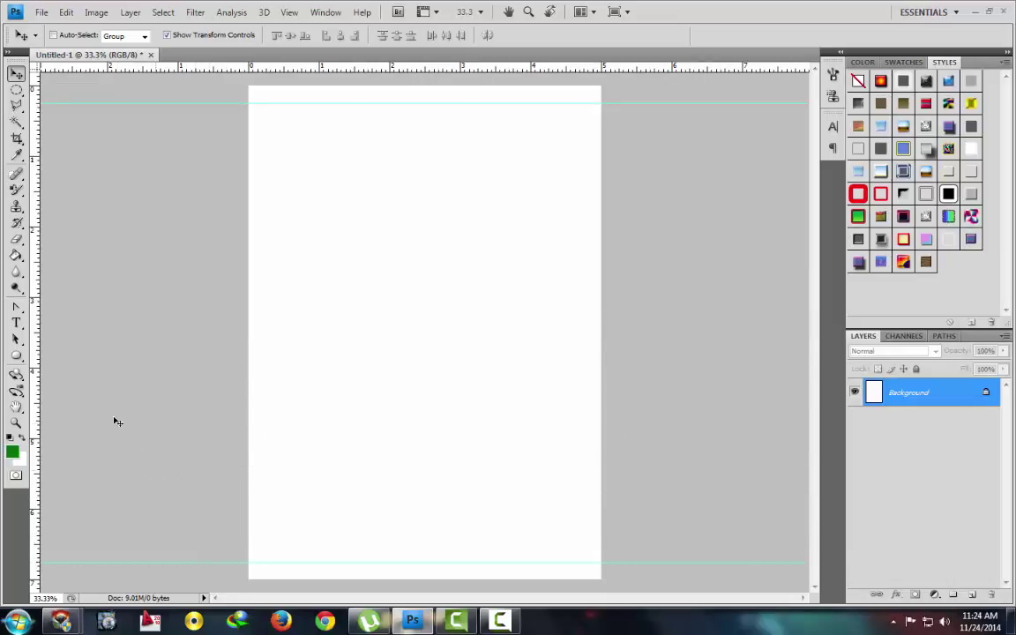
drag(34, 220, 583, 166)
drag(35, 157, 266, 155)
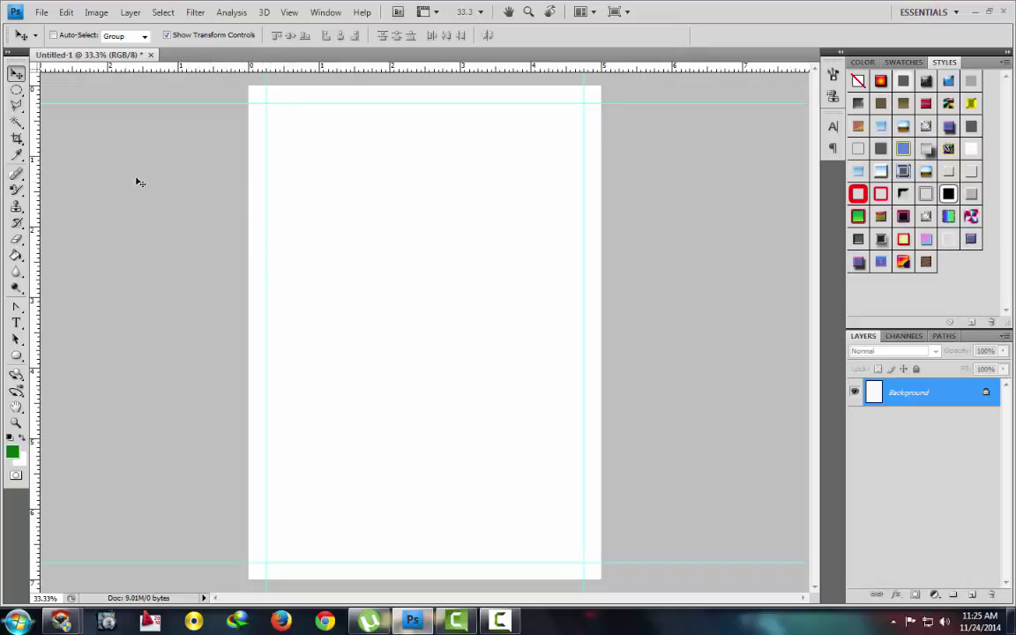
Zoom out to 25% and add guides just outside the top, left, right and bottom edges
key(z)
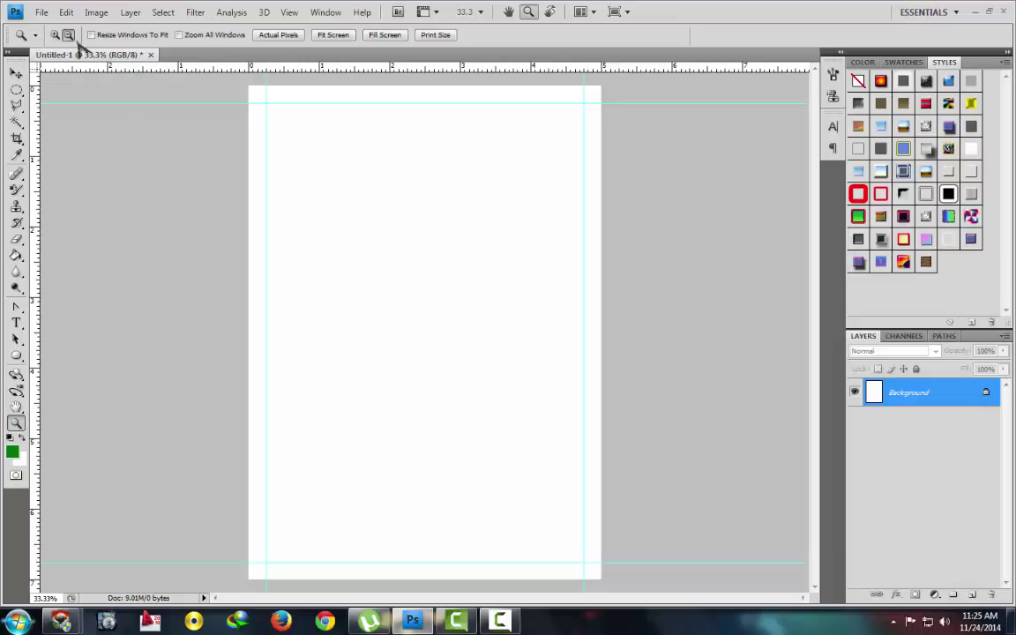
click(68, 34)
click(426, 272)
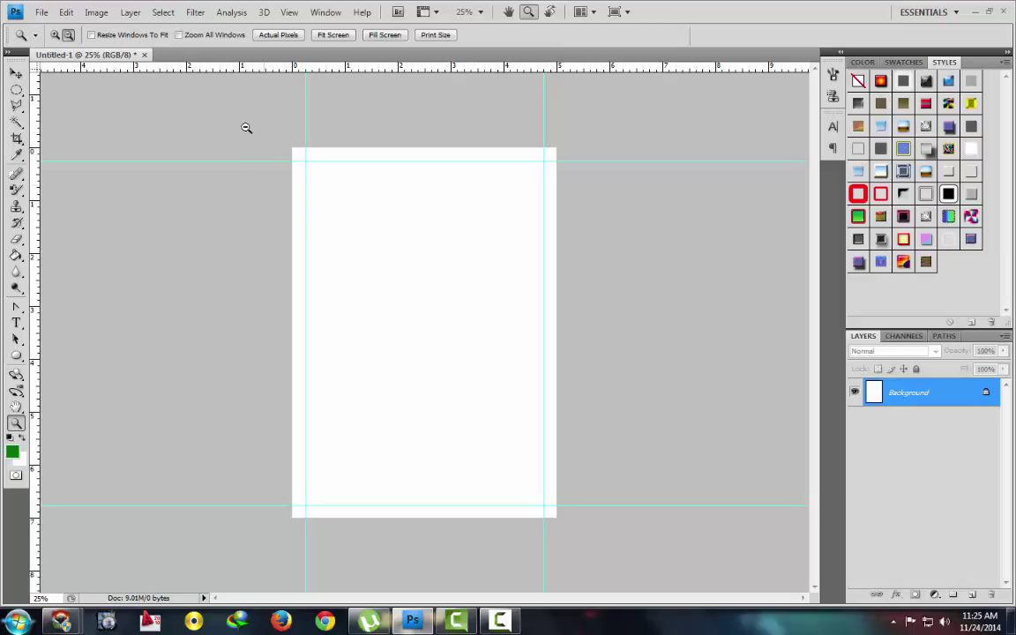
drag(168, 67, 75, 135)
drag(38, 220, 279, 190)
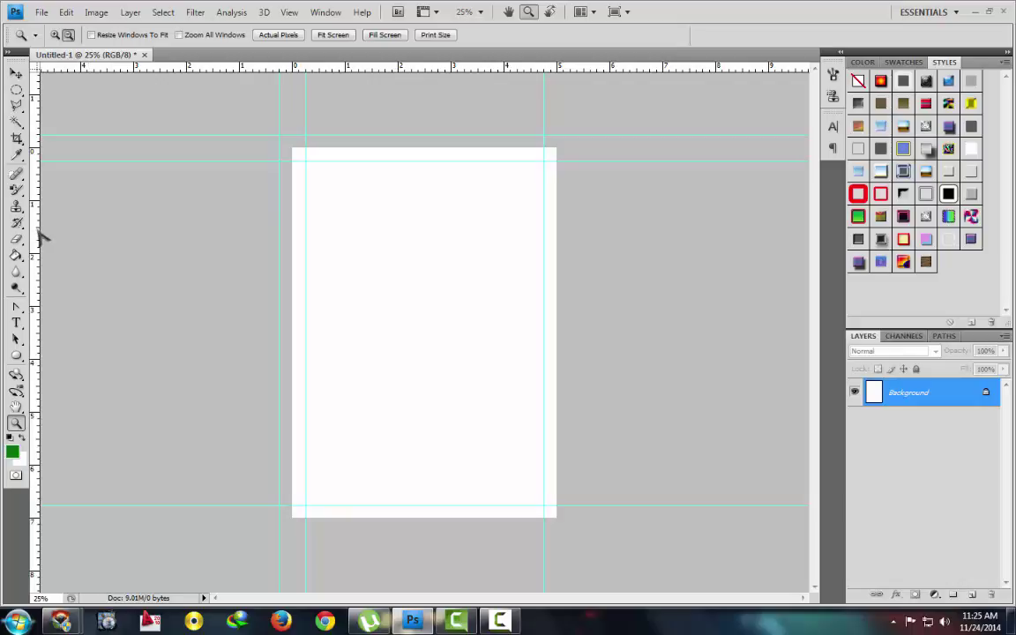
drag(39, 216, 569, 229)
drag(76, 68, 106, 530)
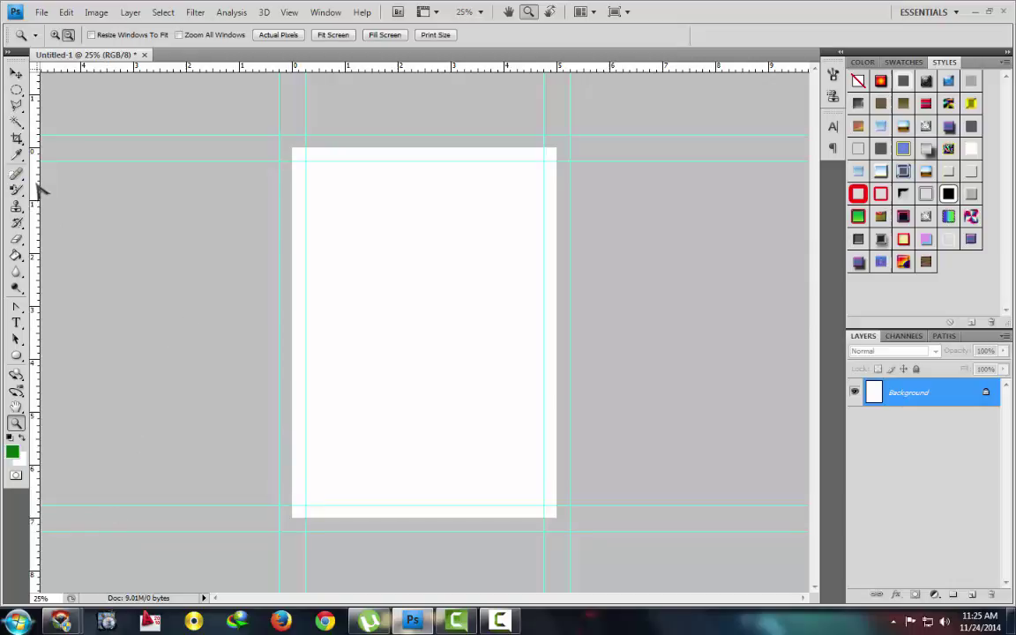
Add guides exactly on the page's left, top, right and bottom edges
drag(38, 183, 298, 203)
drag(405, 68, 408, 147)
drag(35, 107, 555, 192)
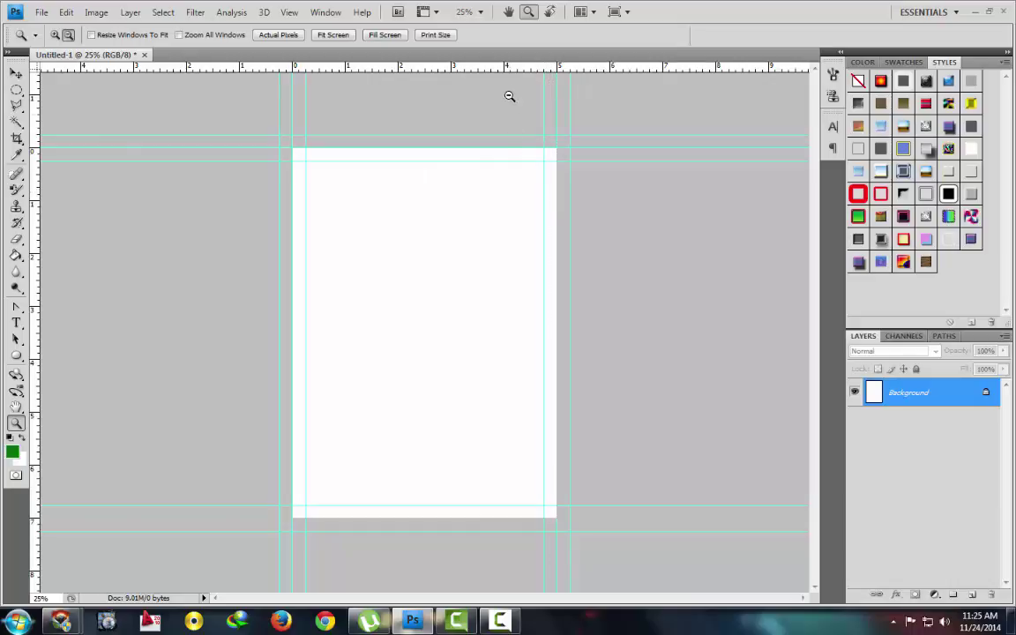
drag(492, 71, 462, 517)
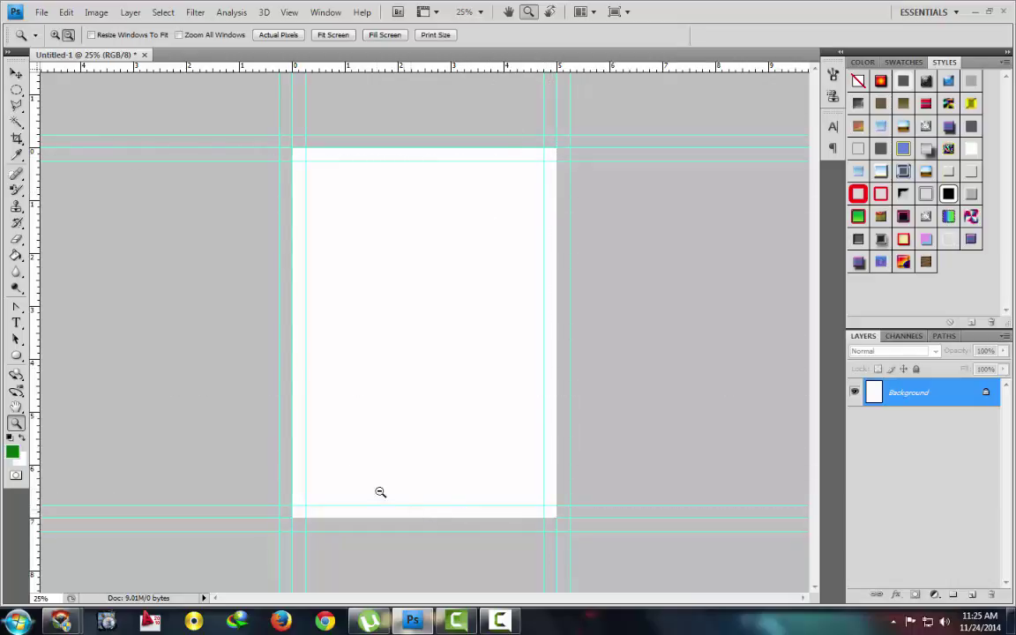
Build a wavy border selection from shallow ellipses along the top, right and left edges
click(17, 90)
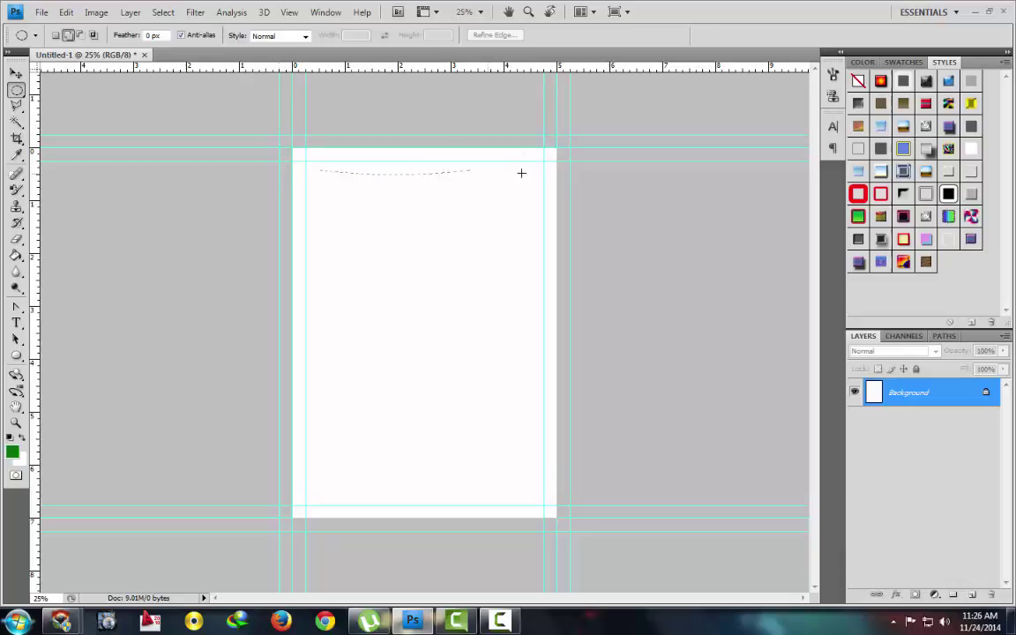
drag(571, 166, 570, 161)
drag(570, 161, 570, 162)
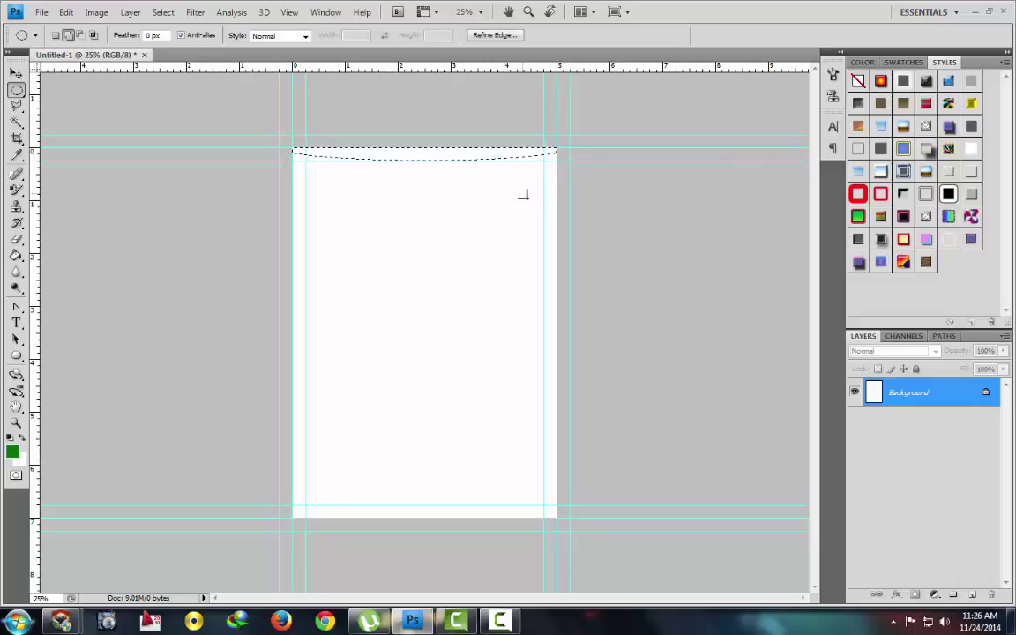
click(68, 35)
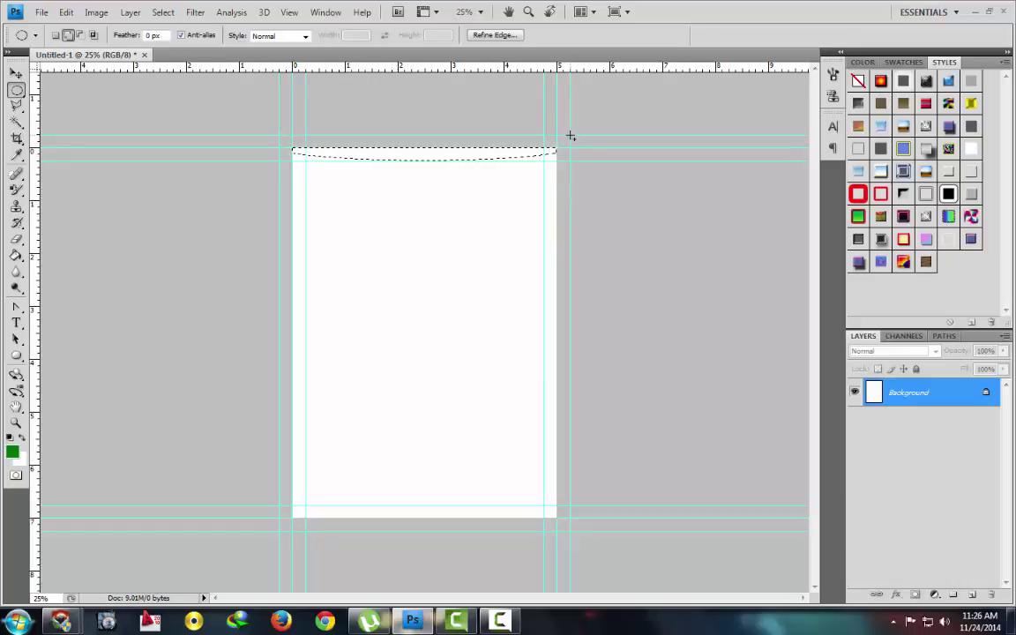
drag(548, 411, 543, 533)
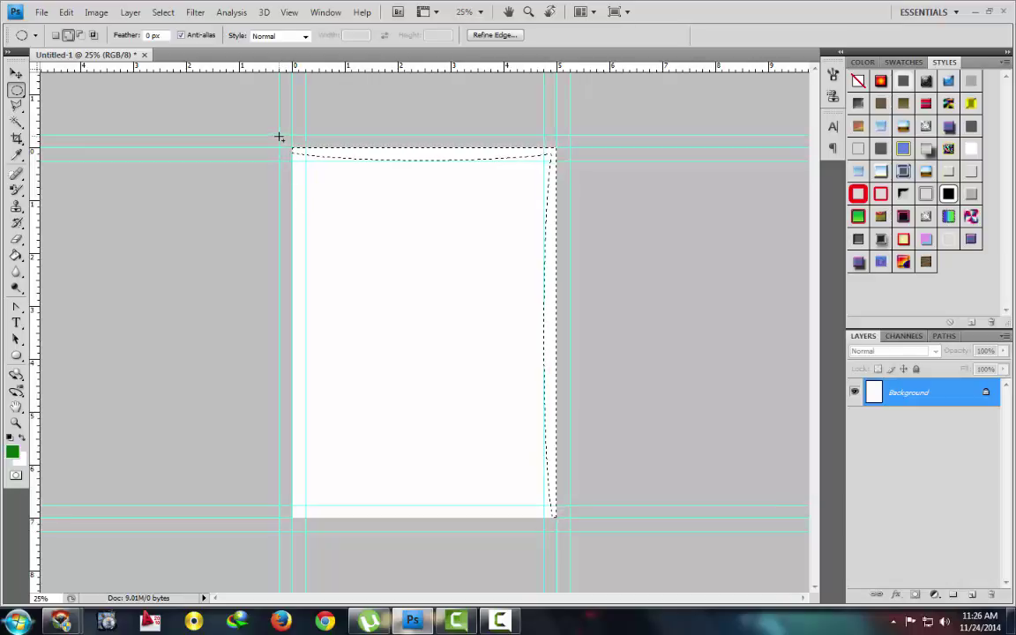
drag(315, 224, 305, 532)
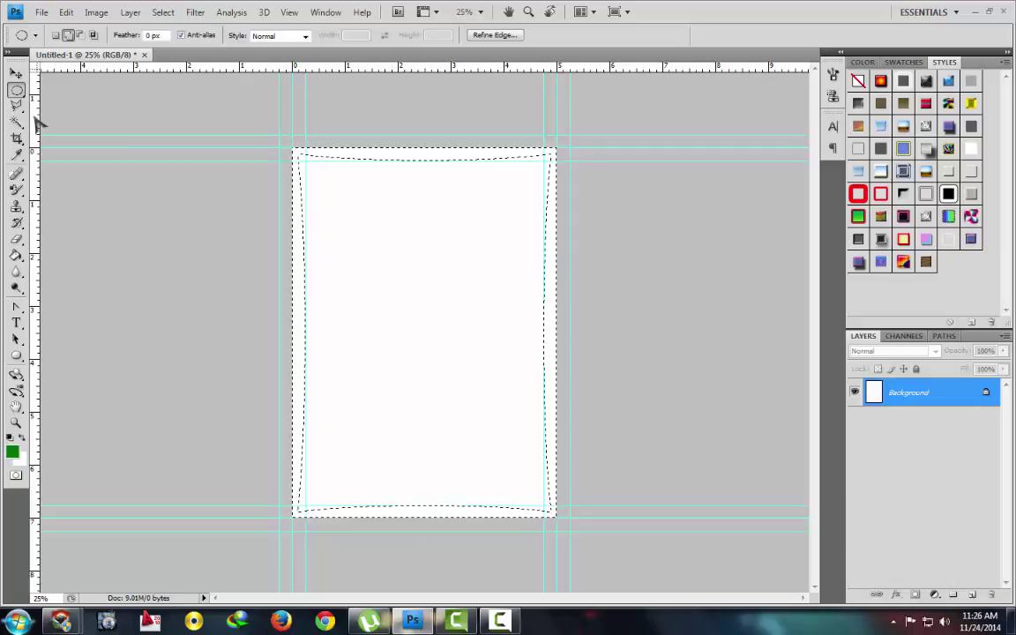
Drag deeper guides near the left side, right side and bottom of the page
drag(39, 118, 136, 174)
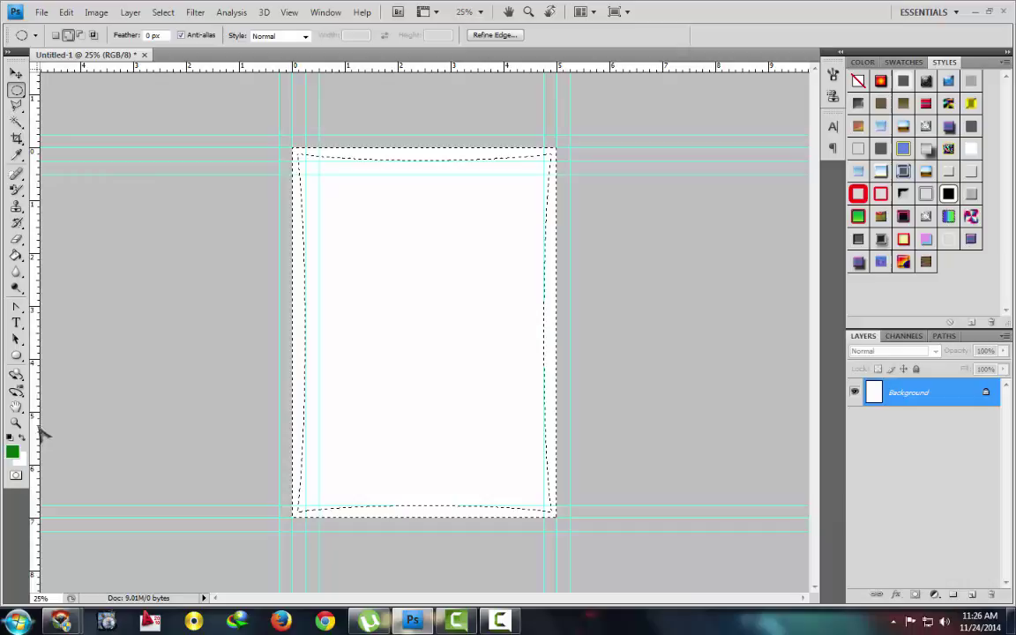
drag(40, 393, 531, 187)
drag(481, 67, 351, 485)
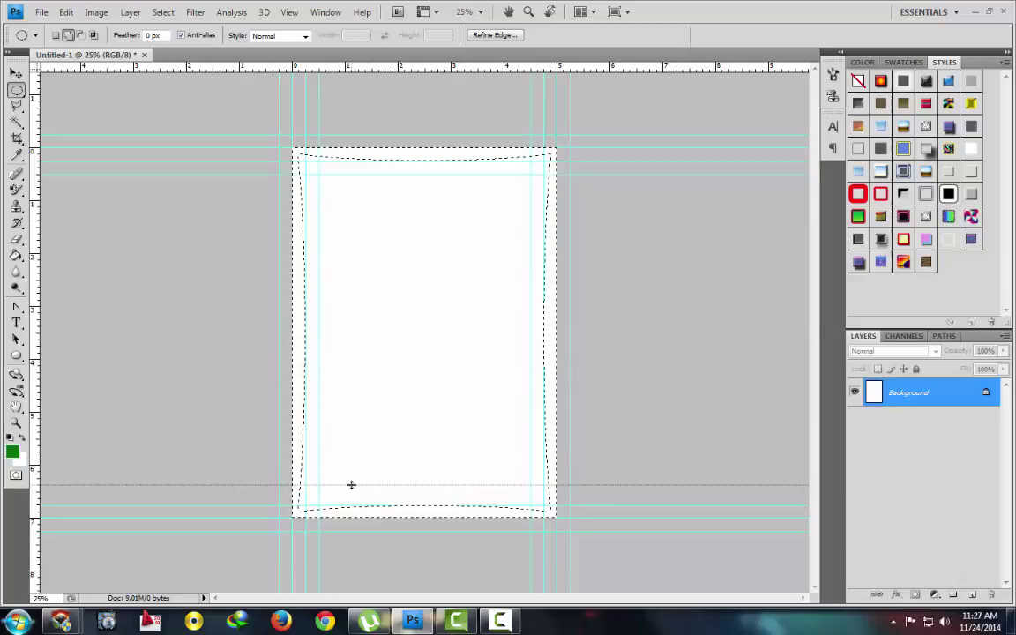
Nudge the horizontal guide near the page bottom into its final position
drag(351, 485, 354, 493)
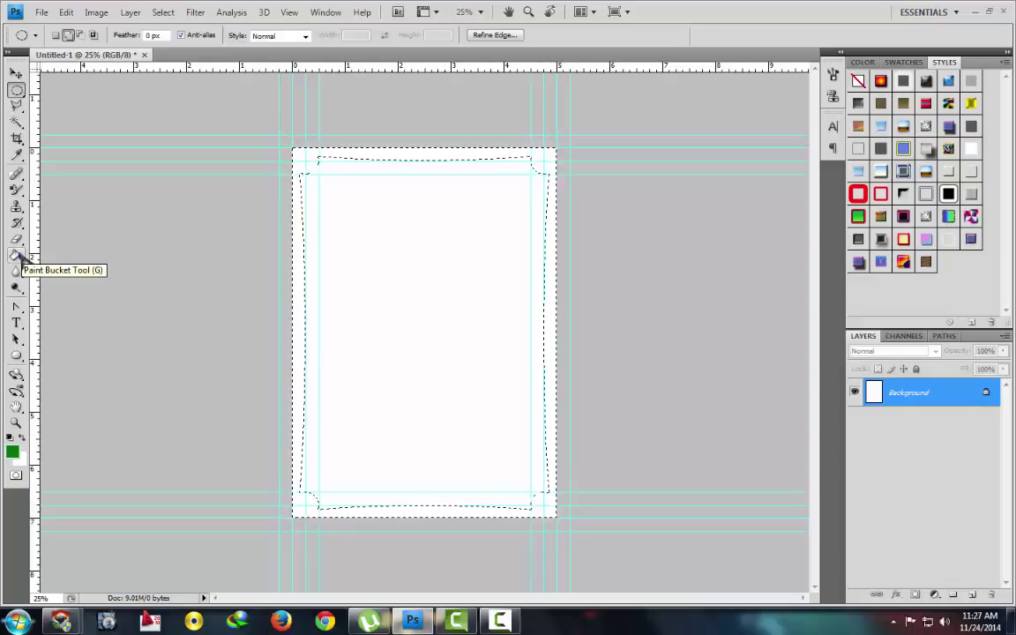
Set the foreground to bright green and paint-bucket fill the frame band
click(16, 255)
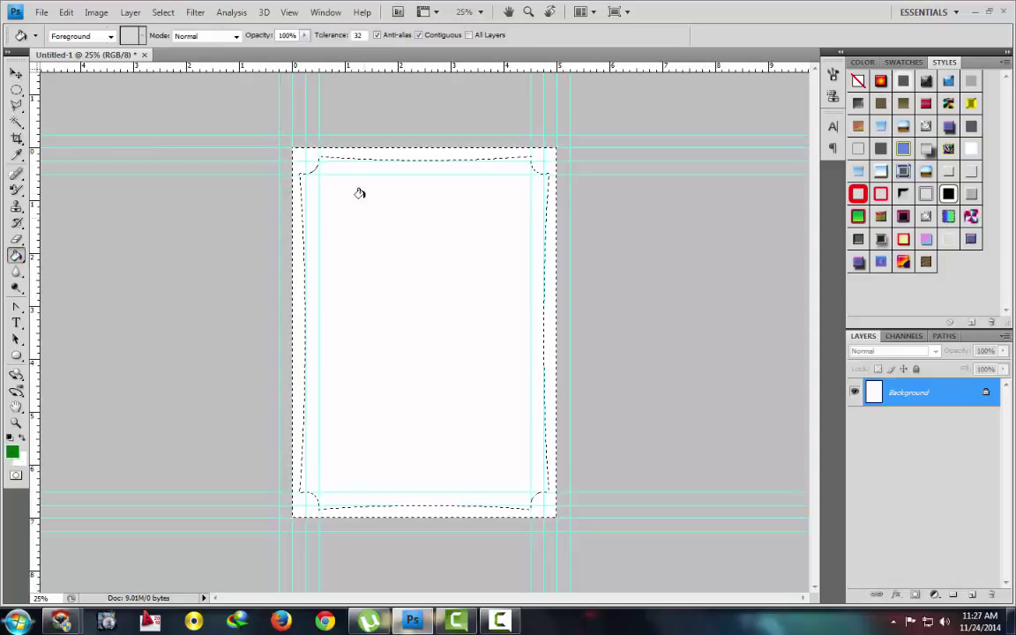
click(12, 452)
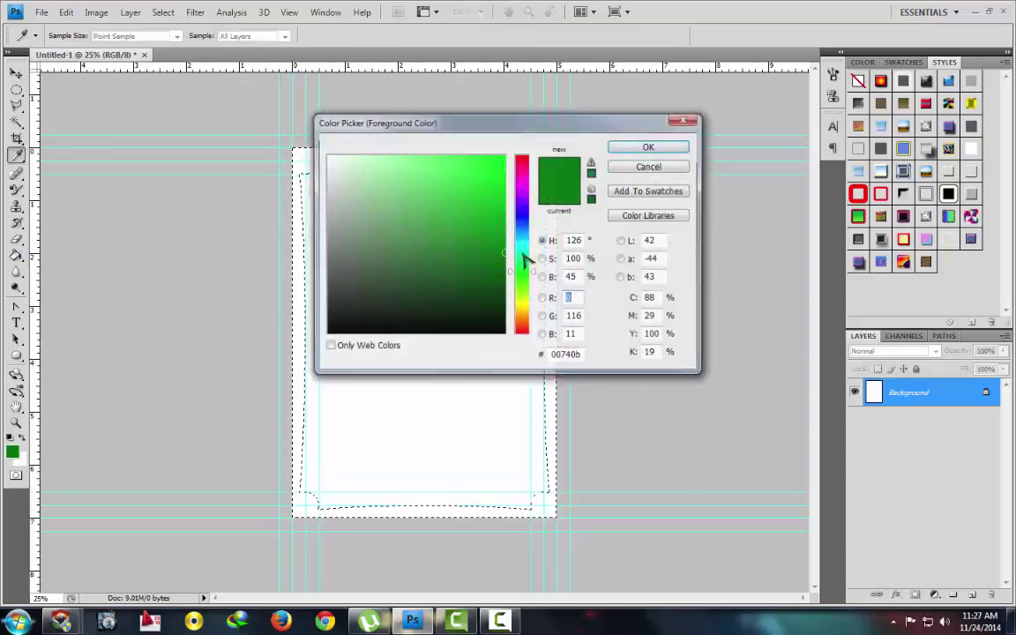
click(489, 174)
click(641, 148)
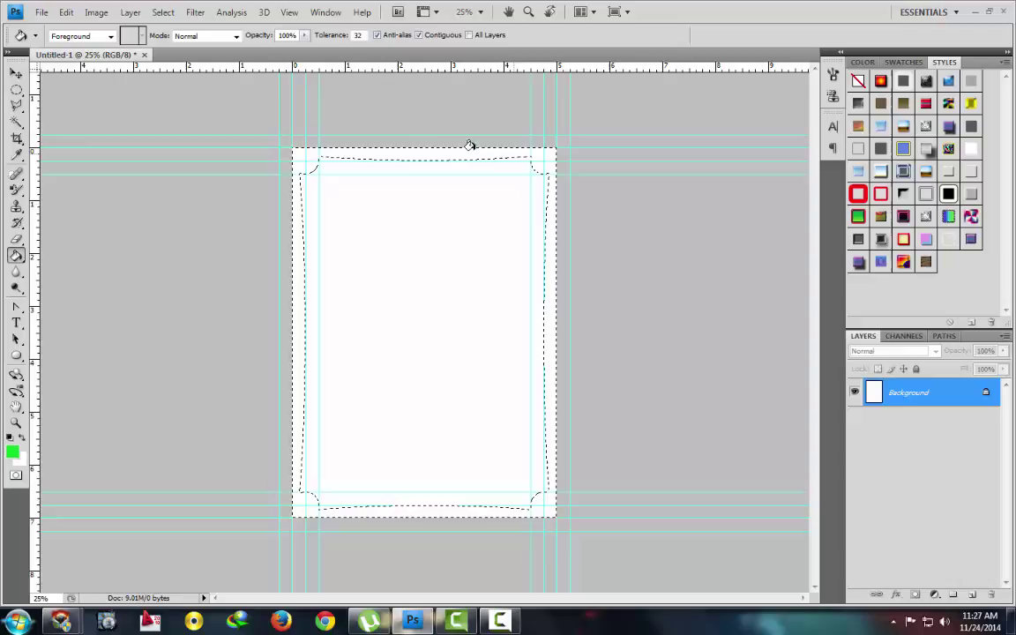
click(423, 151)
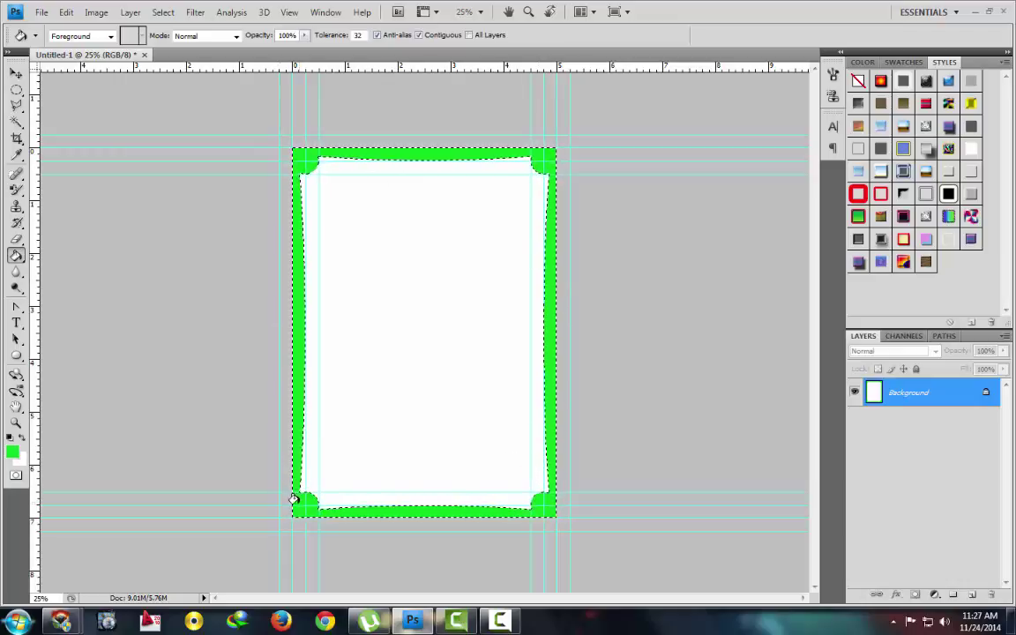
Copy the green frame to Layer 1 with Layer via Copy, undoing an accidental move
click(130, 13)
mouse_move(140, 28)
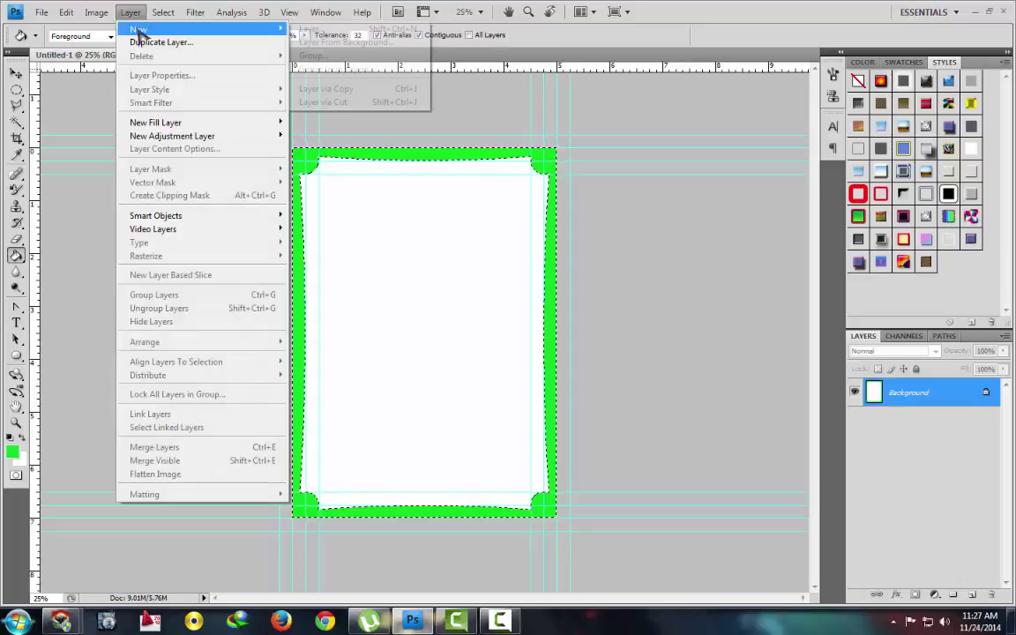
click(333, 89)
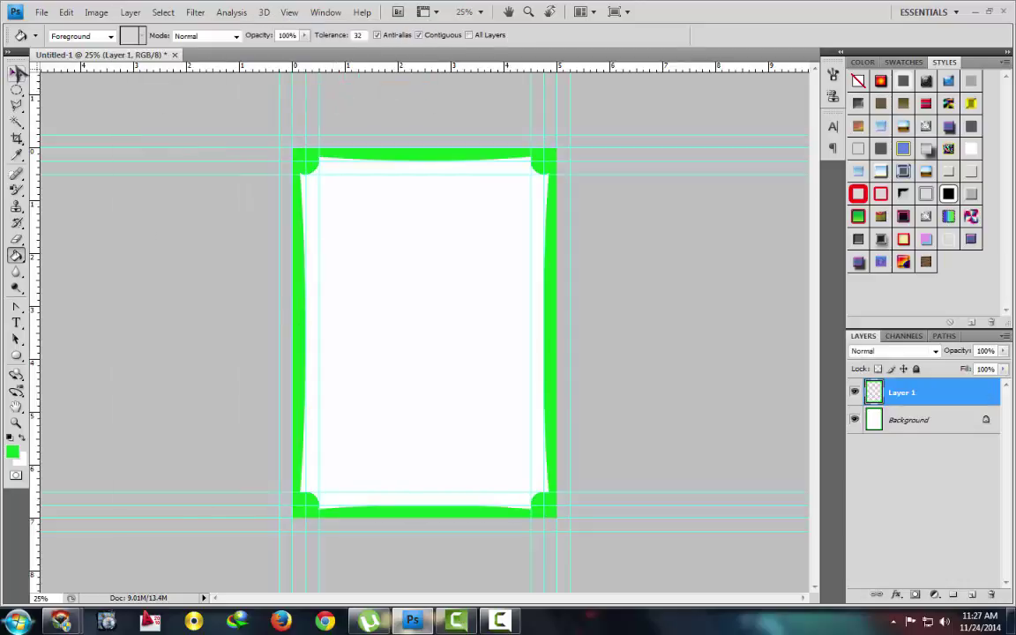
click(16, 72)
drag(347, 172, 327, 208)
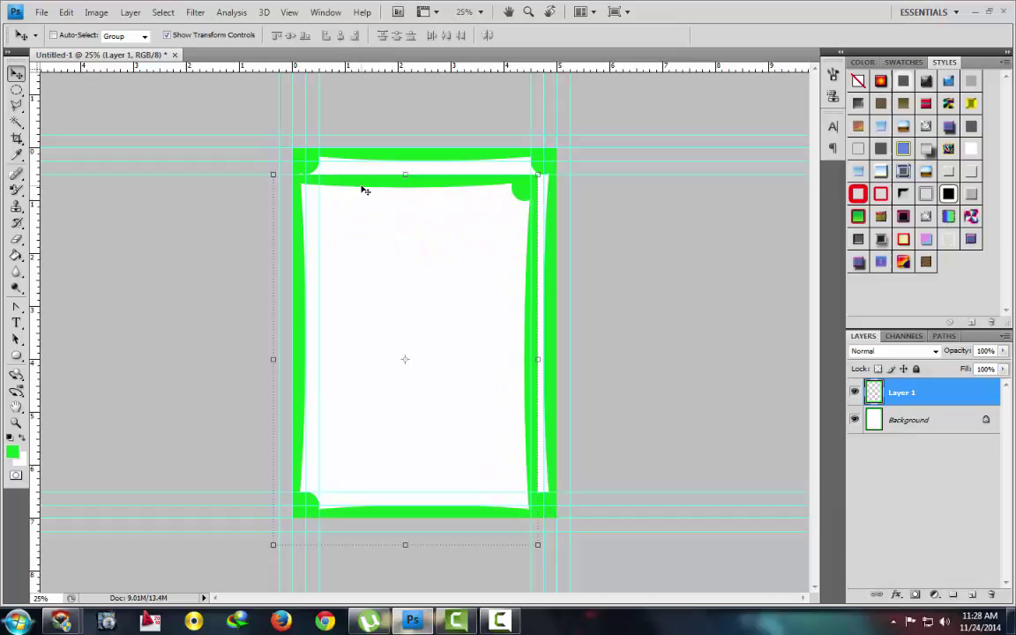
key(ctrl+z)
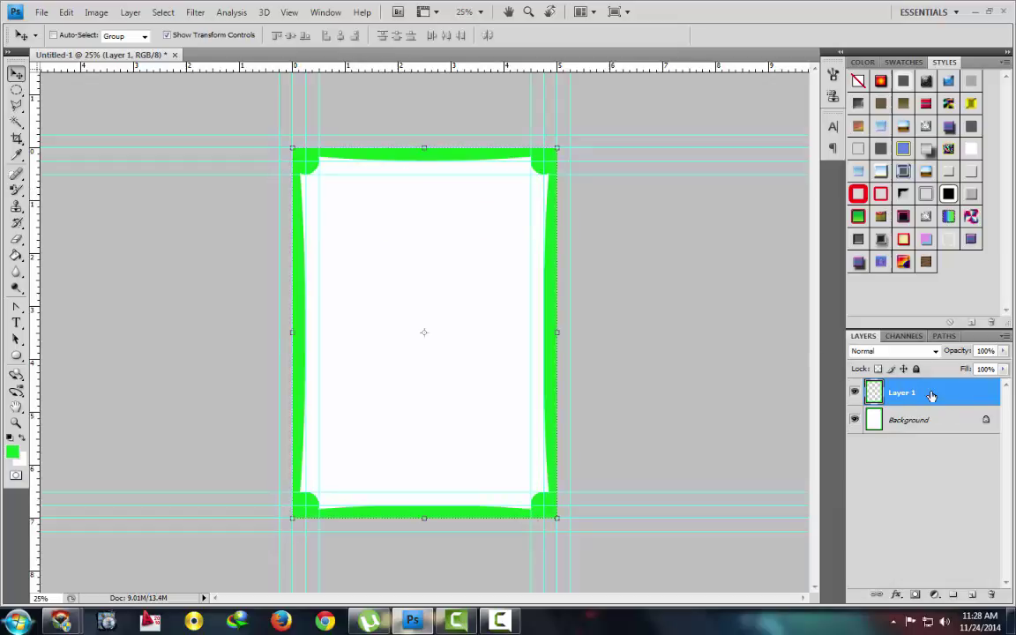
Try several preset styles on Layer 1, finally applying the green wood-grain style
click(886, 192)
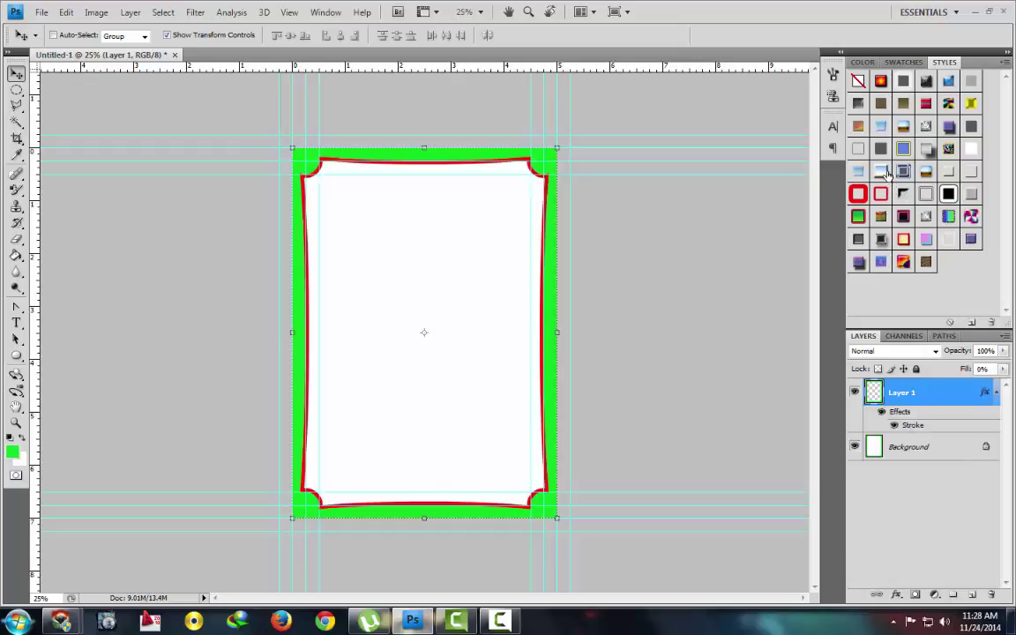
click(881, 81)
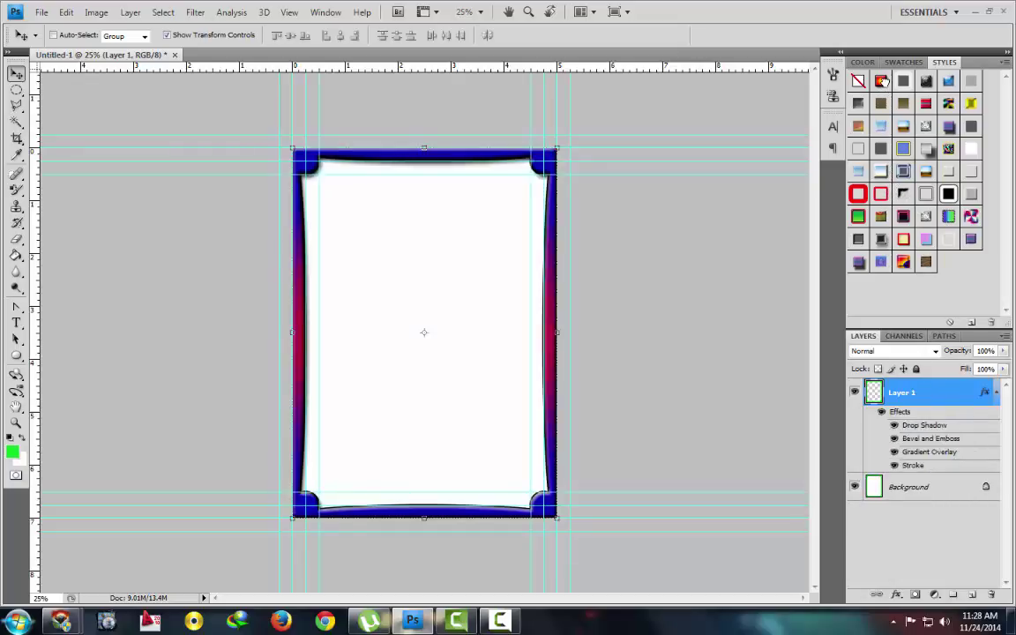
click(905, 126)
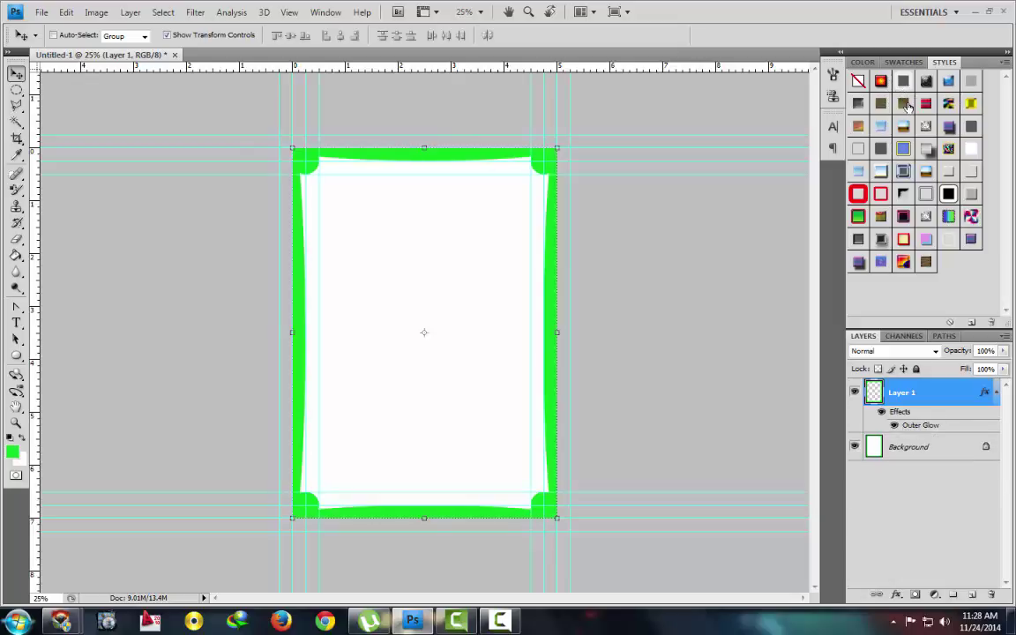
click(903, 148)
click(889, 148)
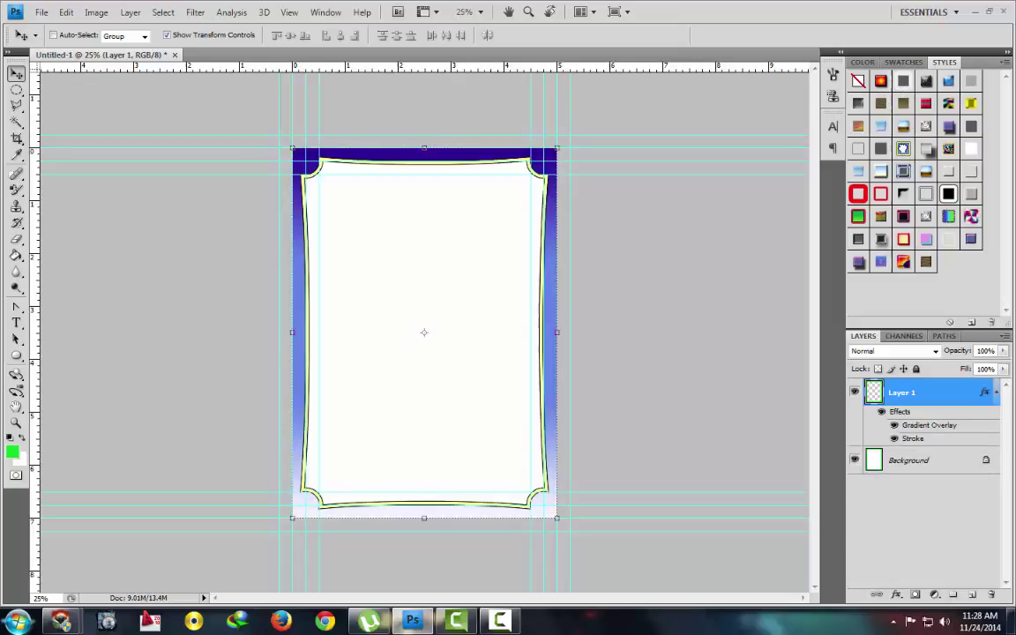
click(880, 149)
click(858, 171)
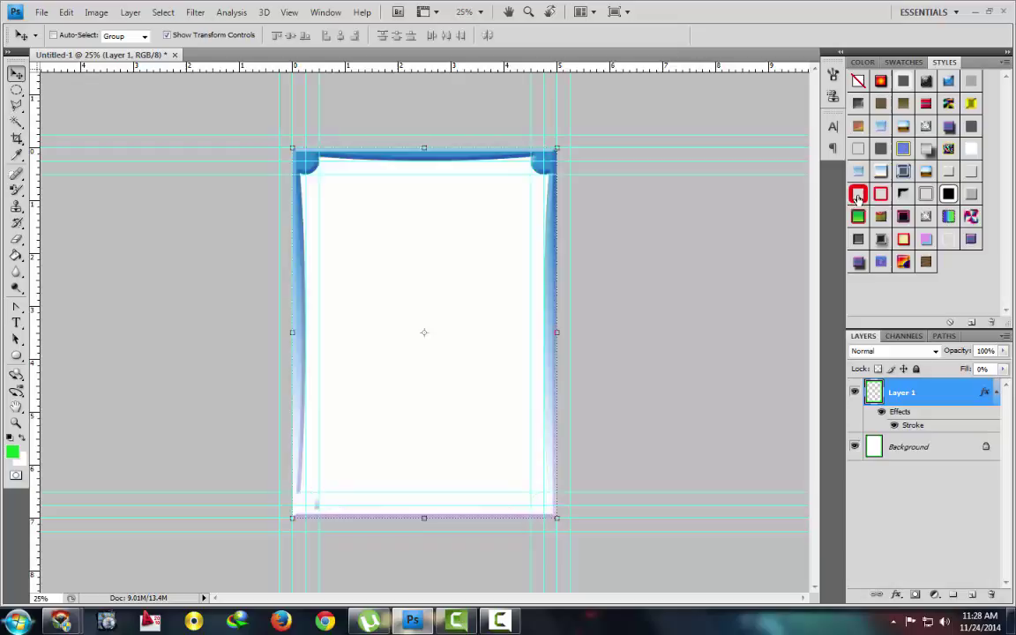
click(880, 216)
click(948, 215)
click(928, 235)
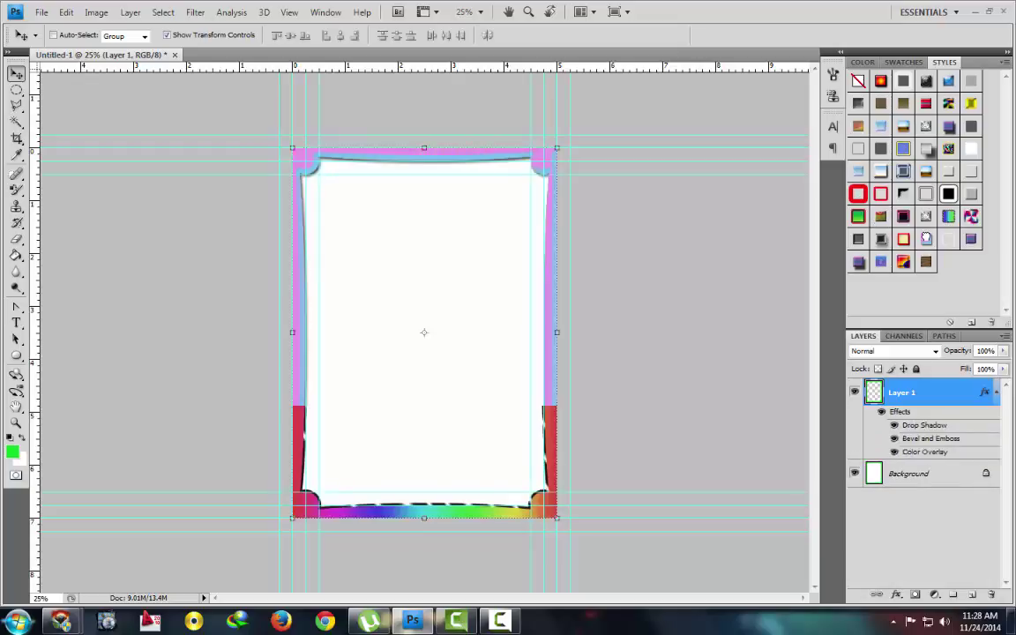
click(949, 216)
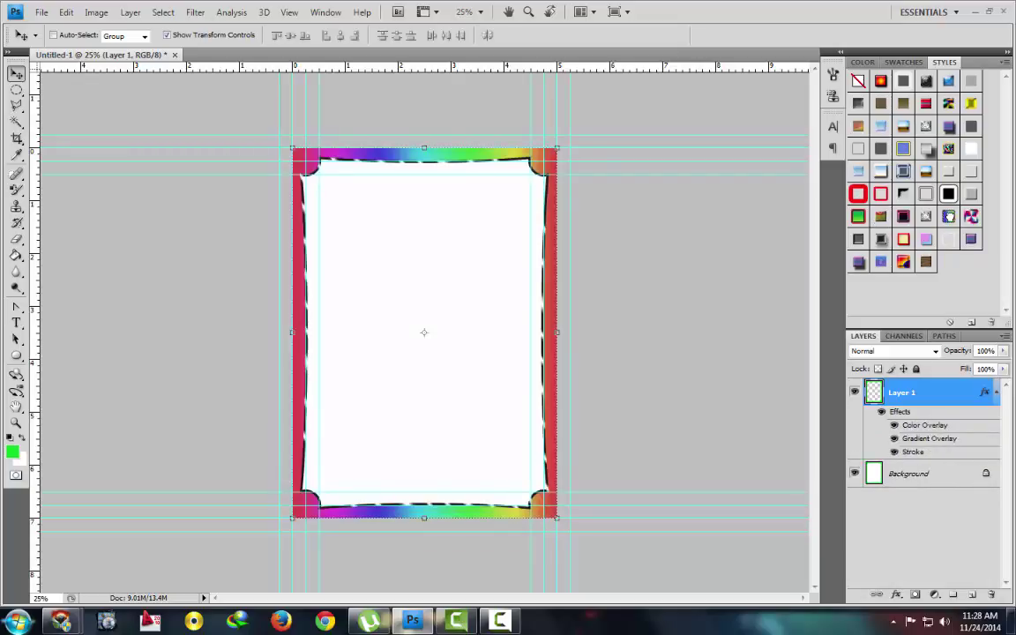
click(969, 239)
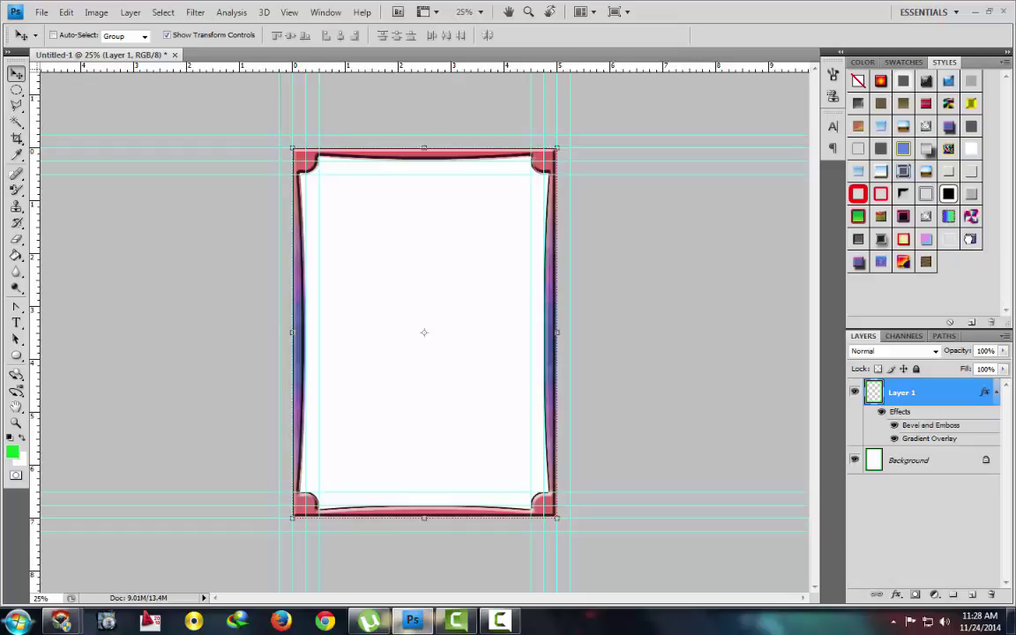
click(903, 261)
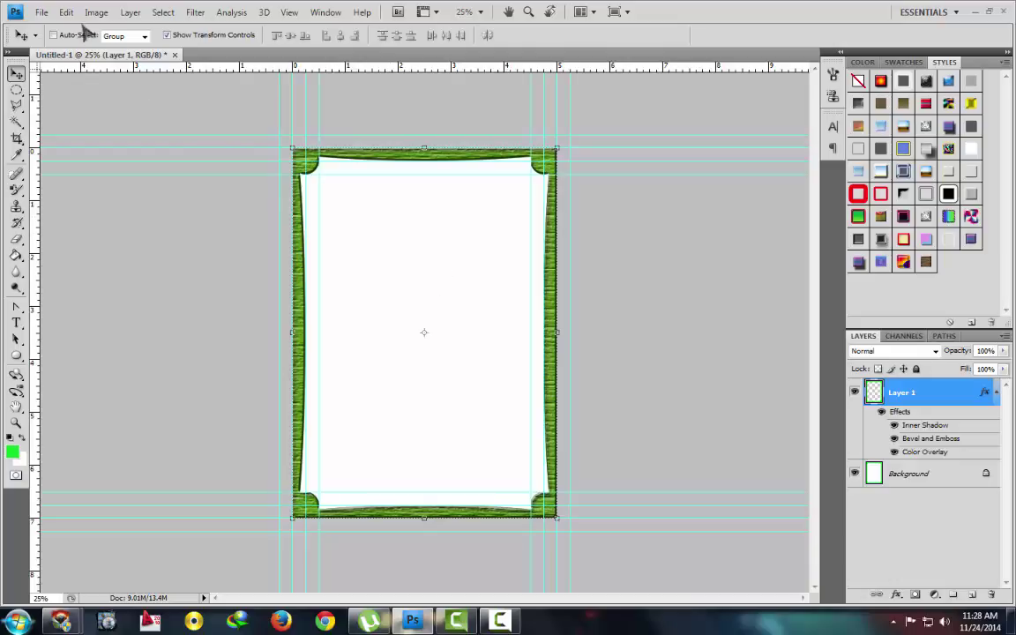
Open the pink saree photo katrina-kaif-saree-3.jpg
click(41, 12)
click(50, 42)
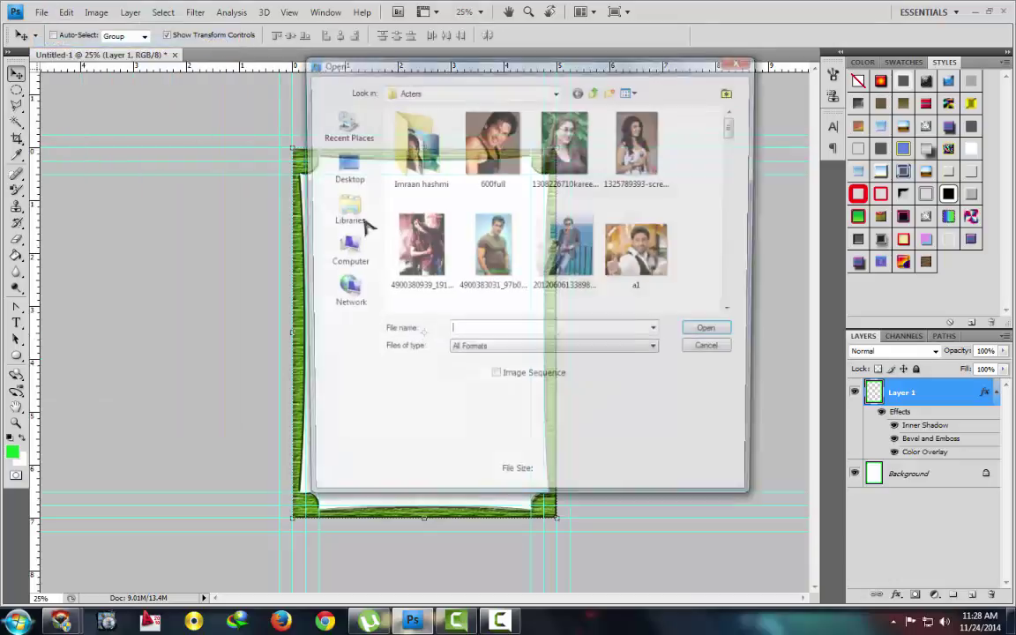
drag(734, 119, 746, 219)
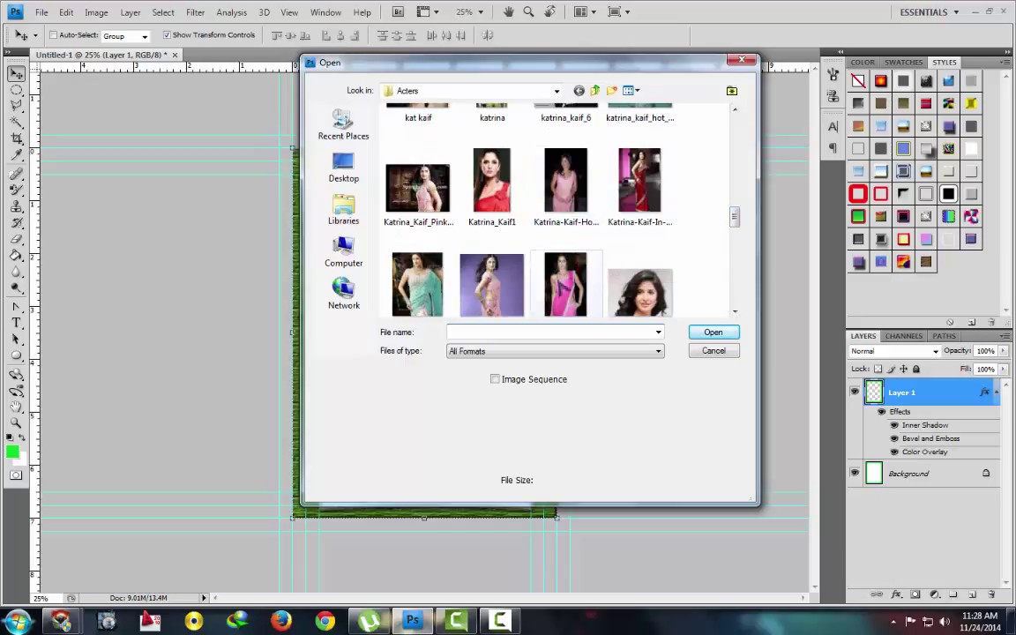
click(562, 291)
click(710, 333)
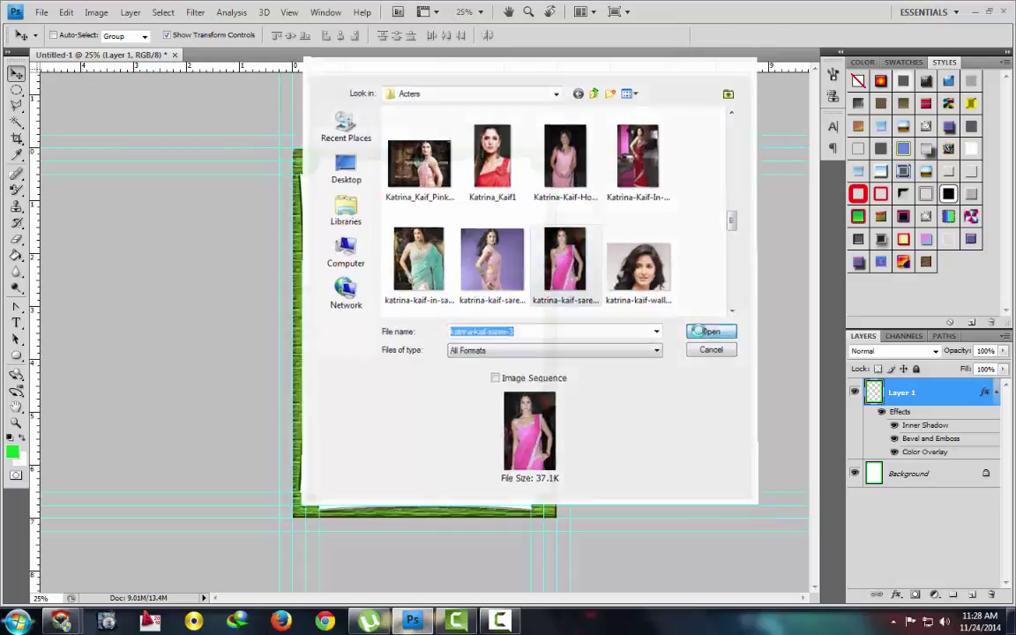
Select all of the photo, copy it, and return to Untitled-1
key(ctrl+a)
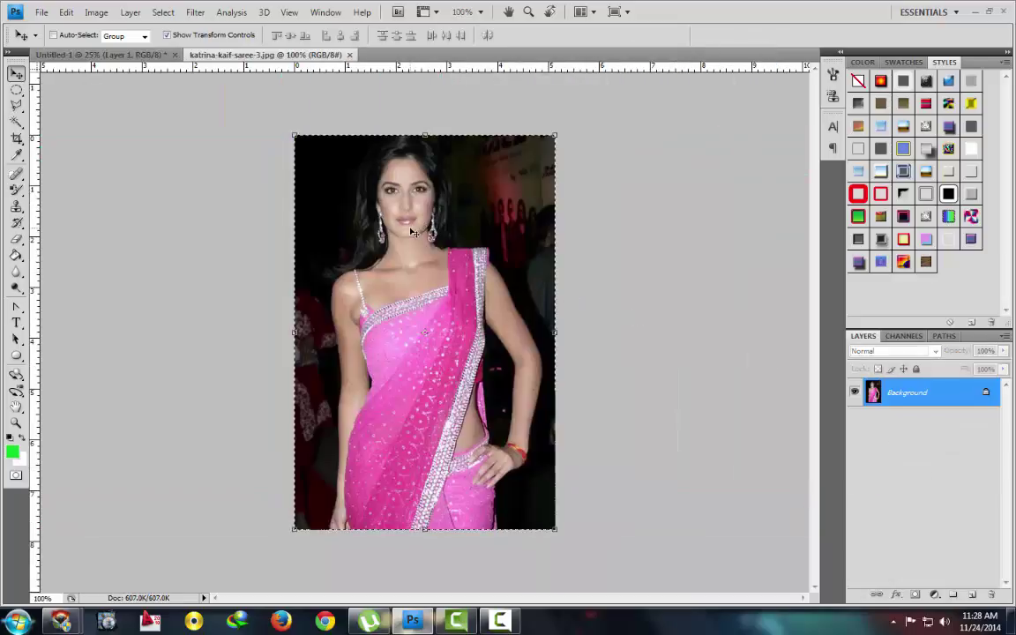
click(67, 12)
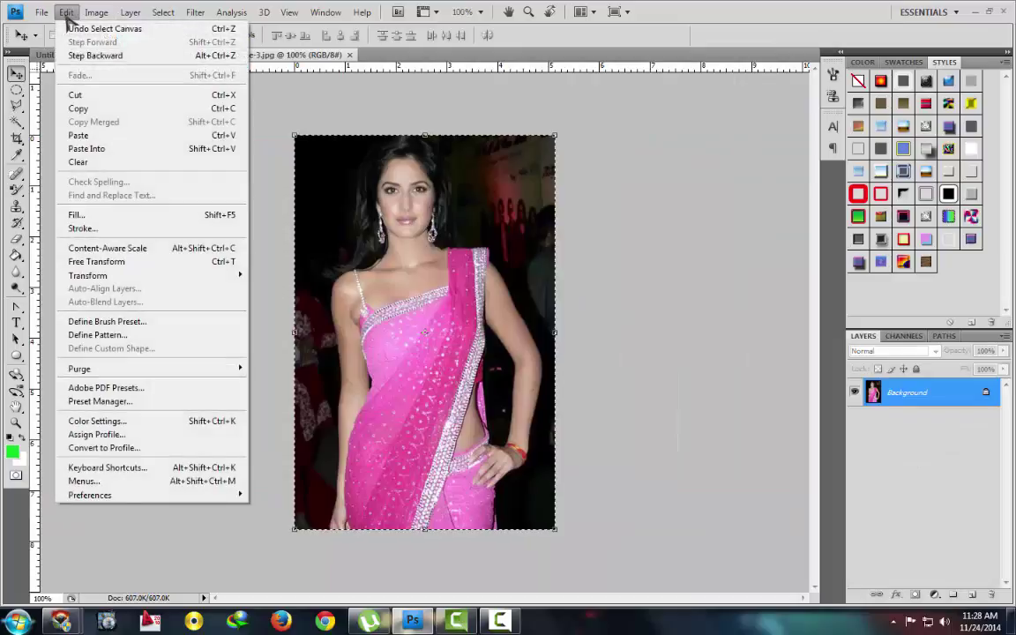
click(72, 107)
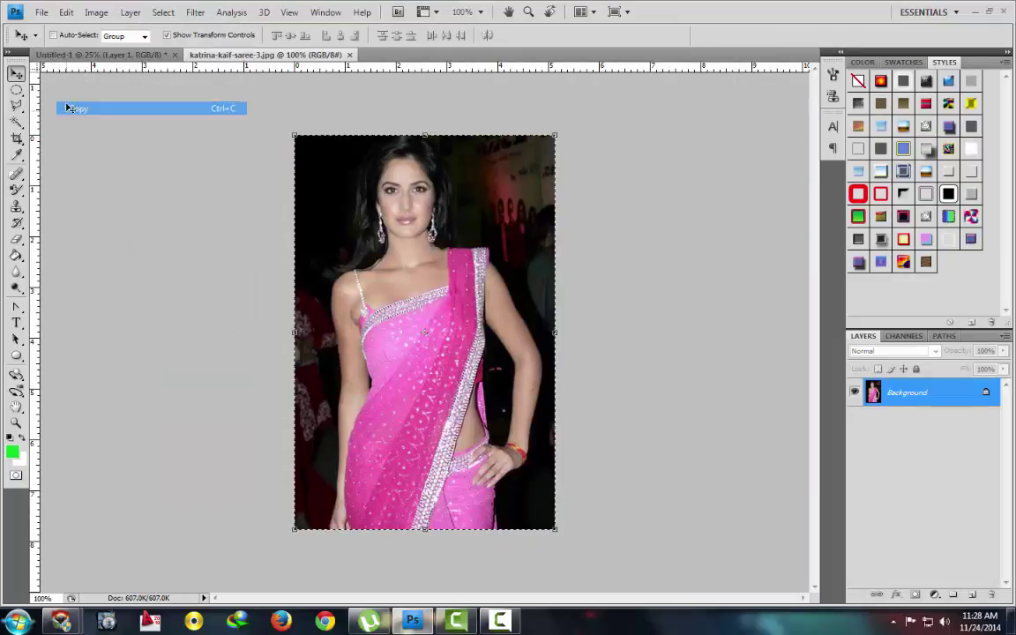
click(118, 57)
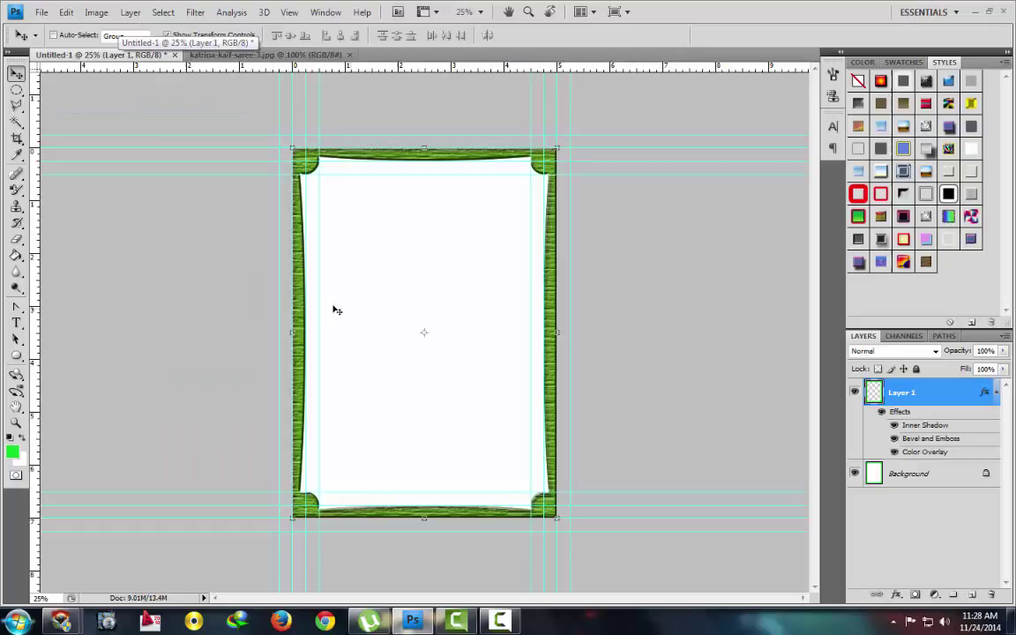
Magic-wand the frame's white interior and Paste Into it, creating the saree photo as masked Layer 2
click(16, 121)
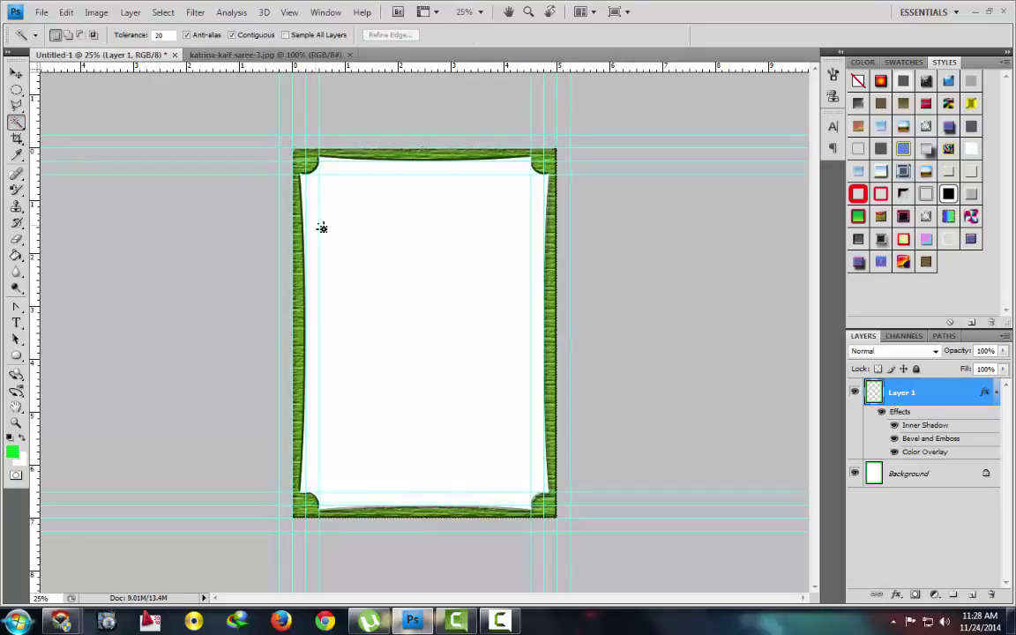
click(394, 237)
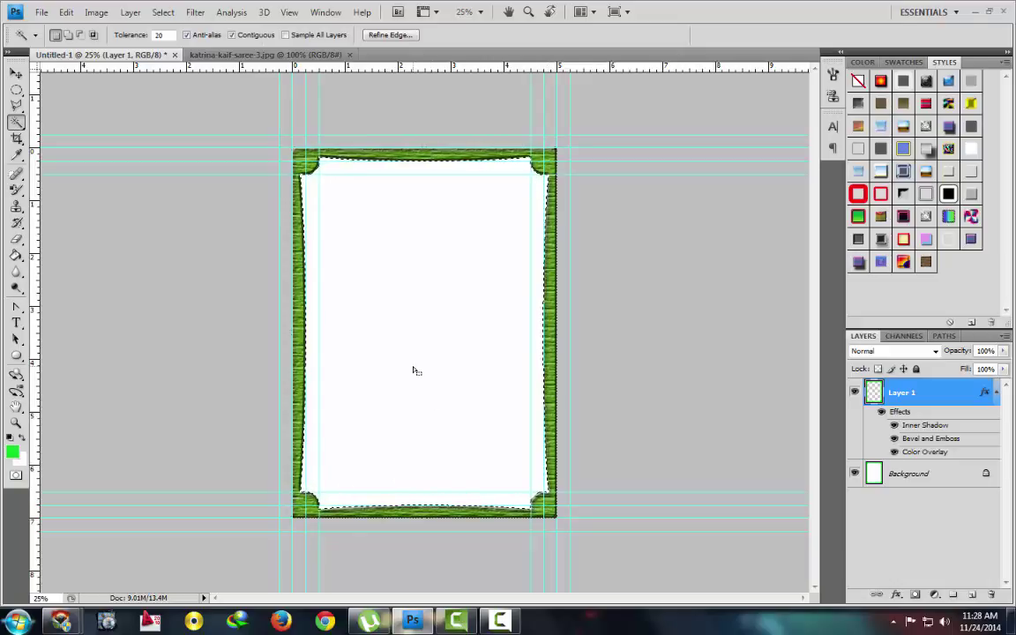
click(66, 13)
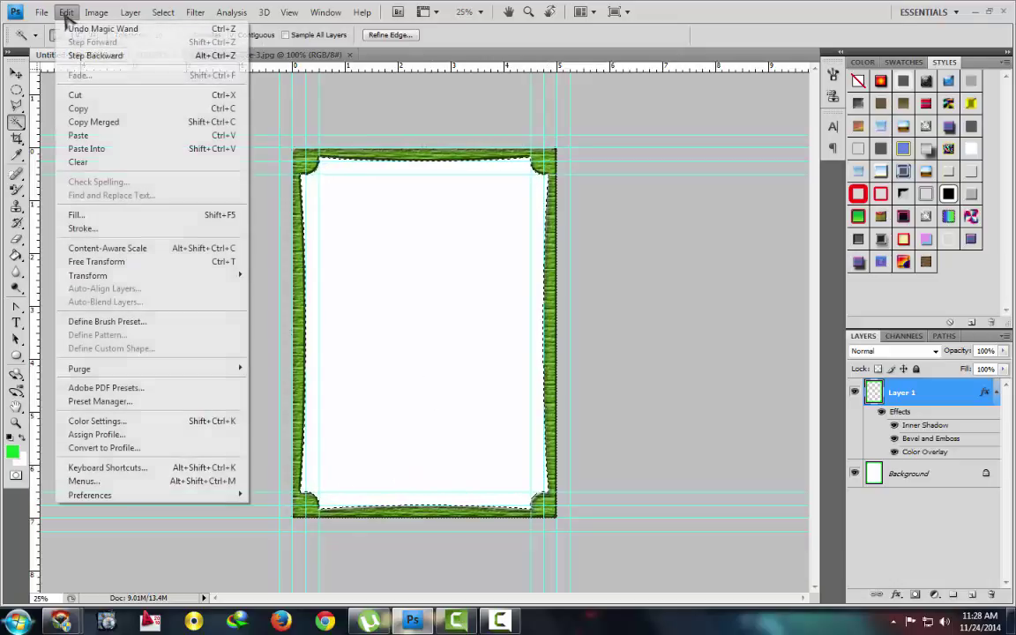
click(83, 148)
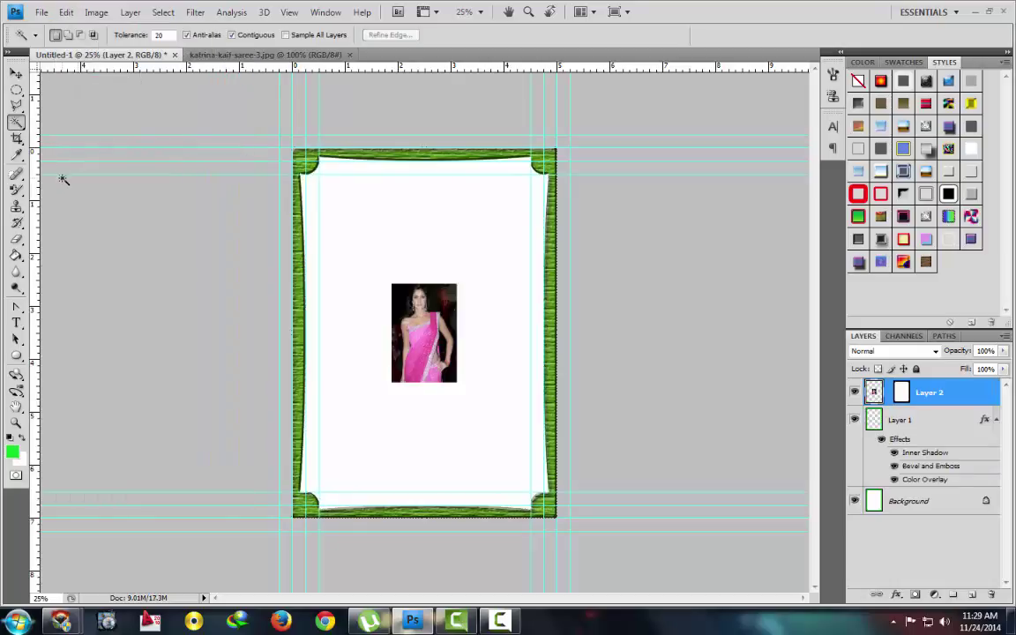
click(15, 72)
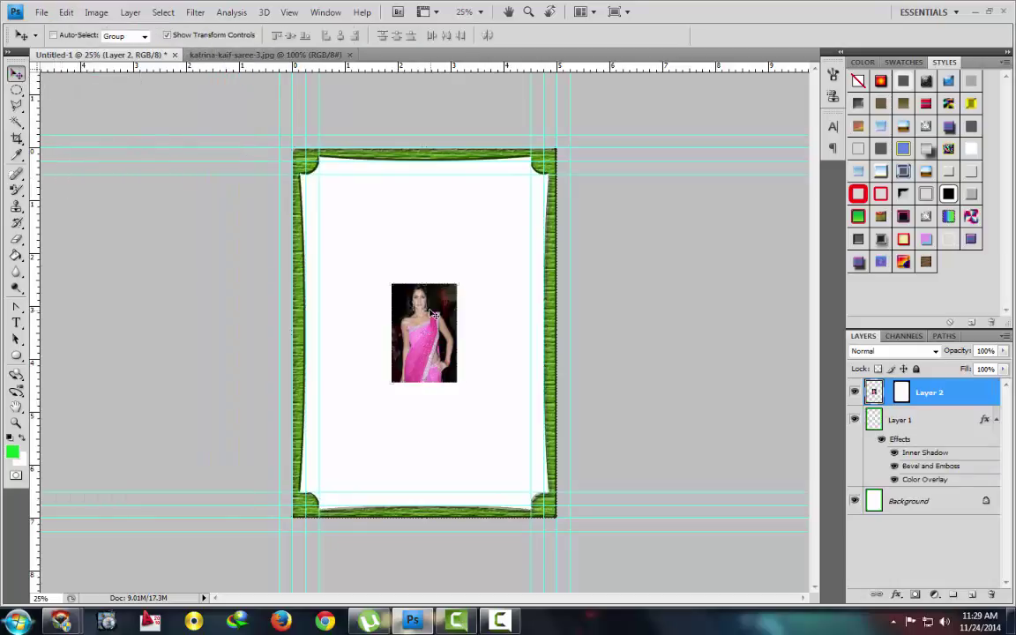
Move the pasted photo to the frame's upper-left and scale it up to fill the frame
drag(388, 282, 334, 171)
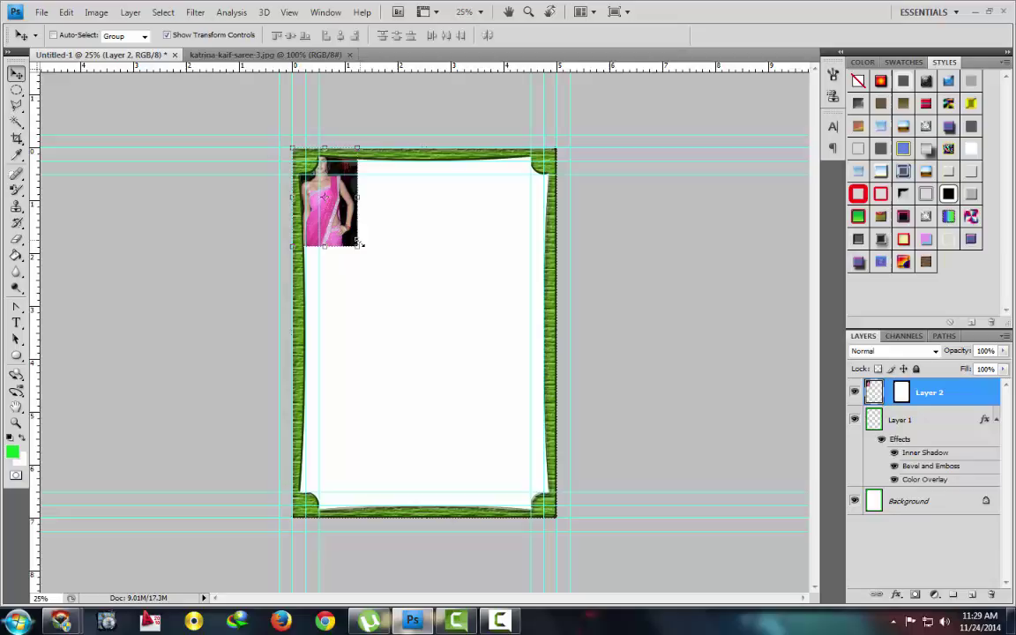
drag(357, 246, 582, 514)
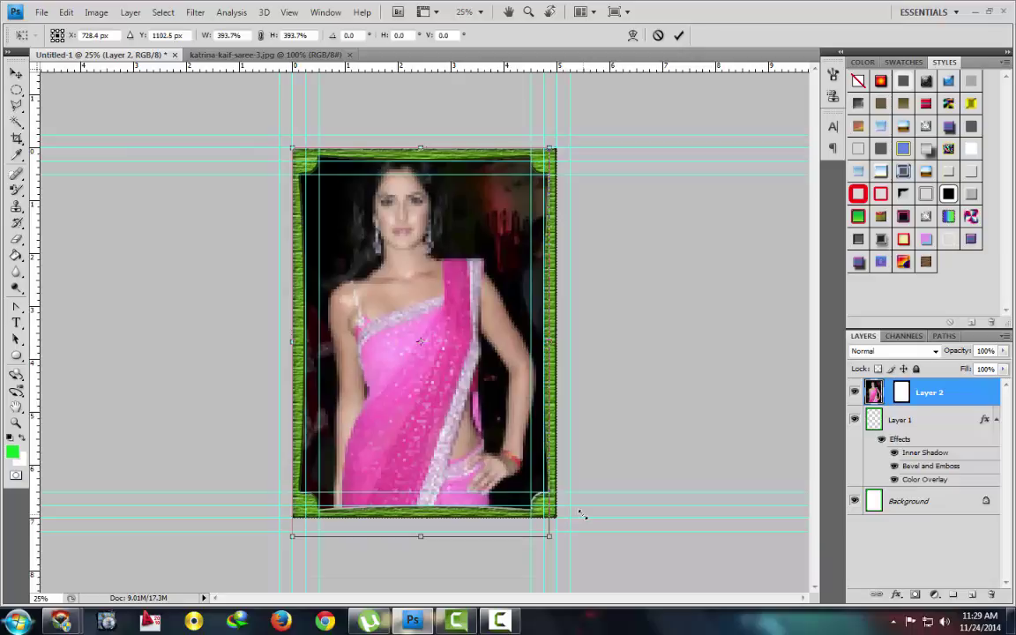
key(Return)
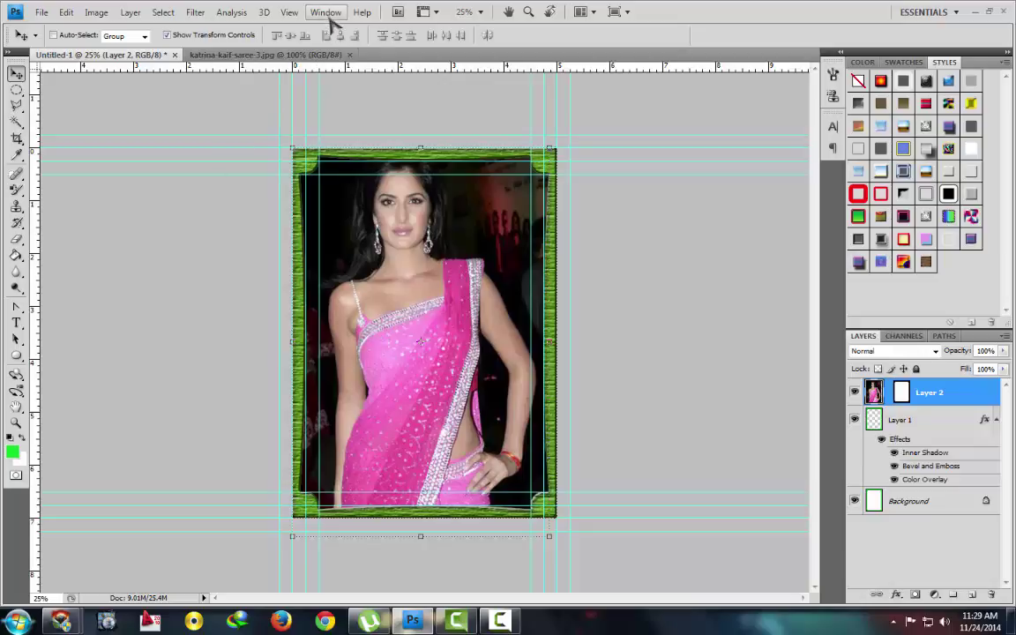
Hide the guides from the canvas via View > Show > Guides
click(294, 12)
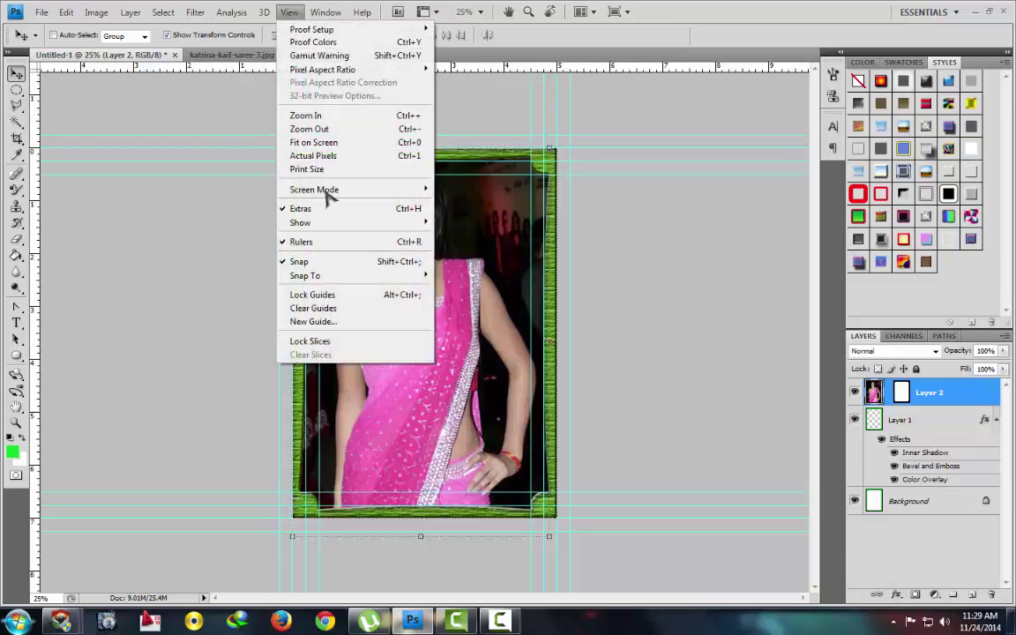
mouse_move(348, 229)
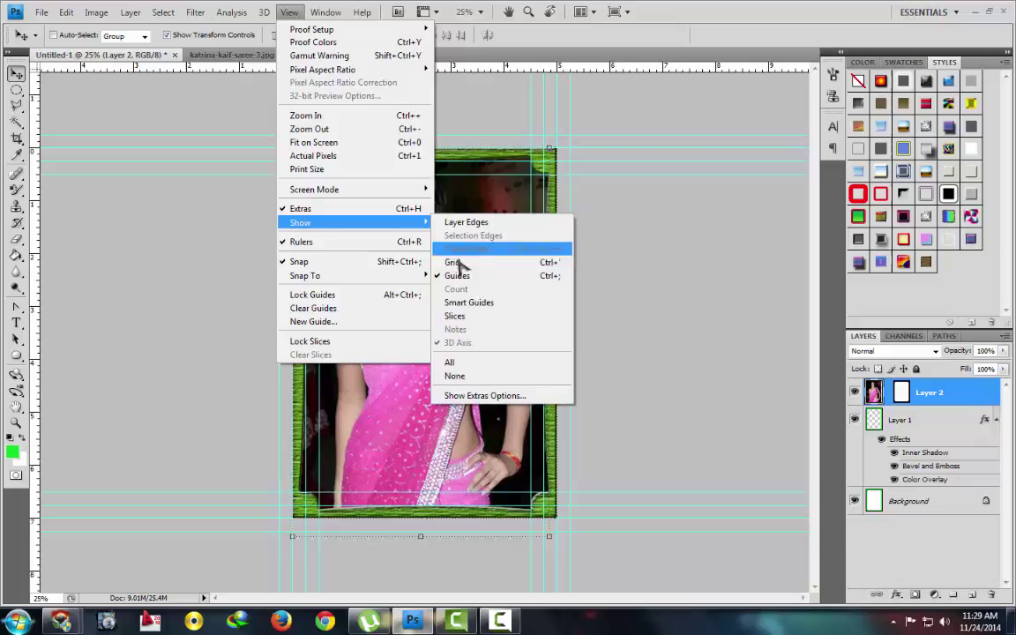
click(463, 275)
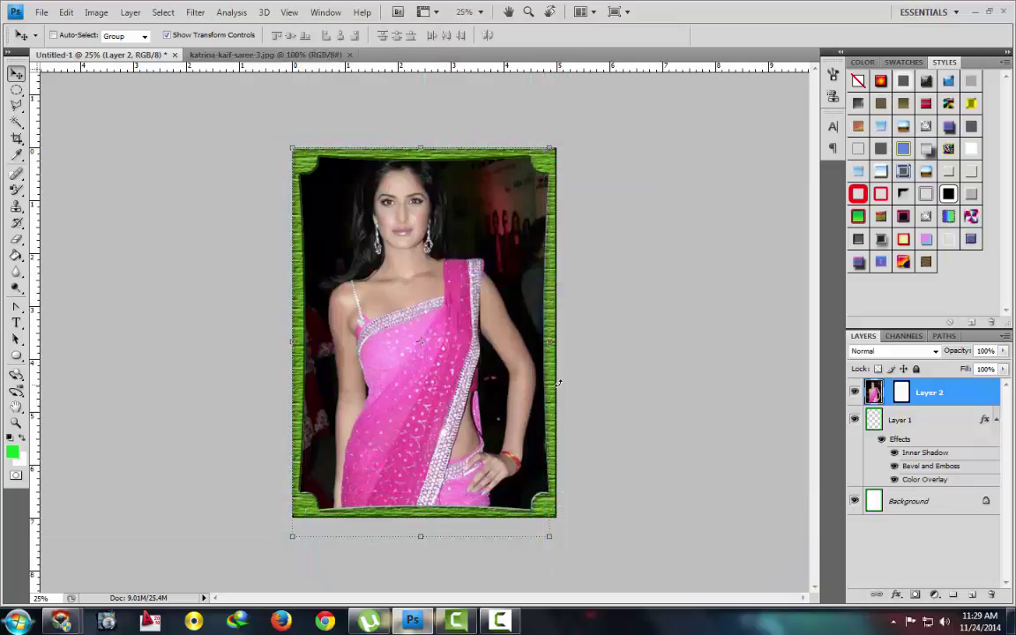
click(15, 424)
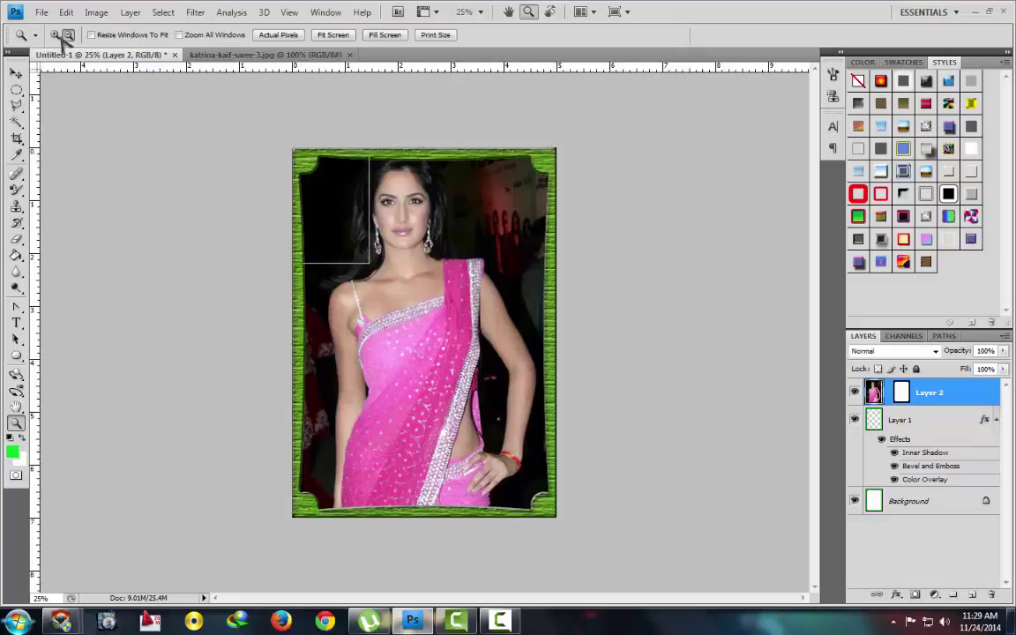
Zoom out and back in, then use Fit on Screen to show the whole framed page
key(ctrl+minus)
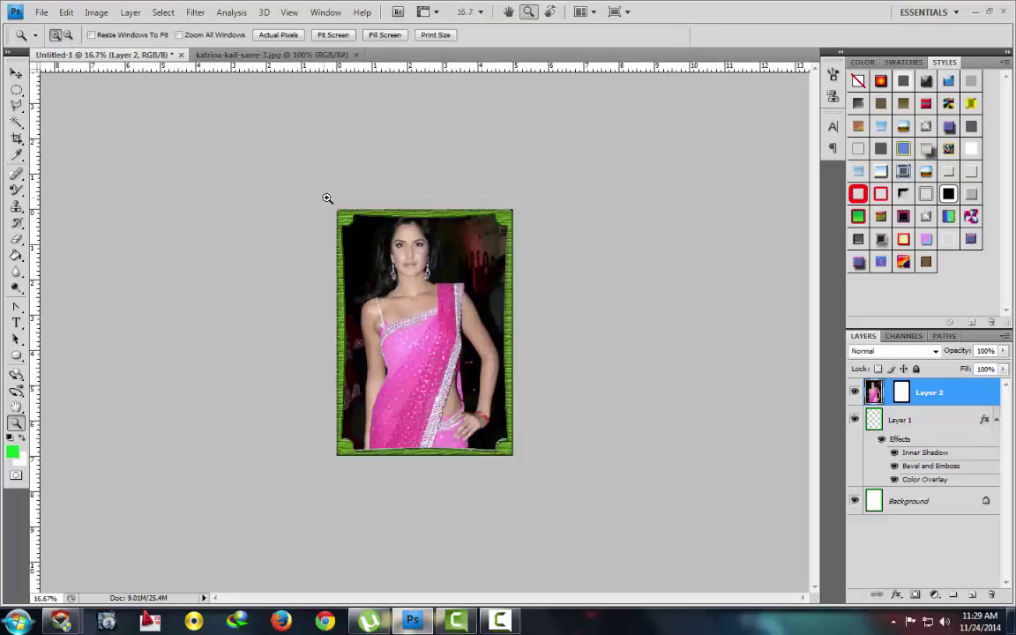
click(508, 427)
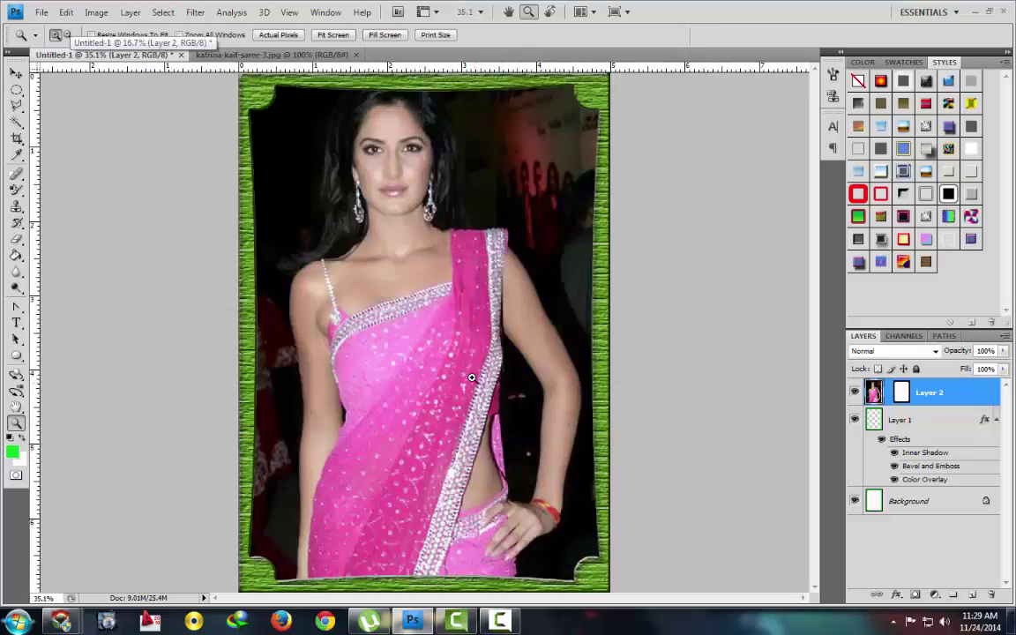
right_click(410, 294)
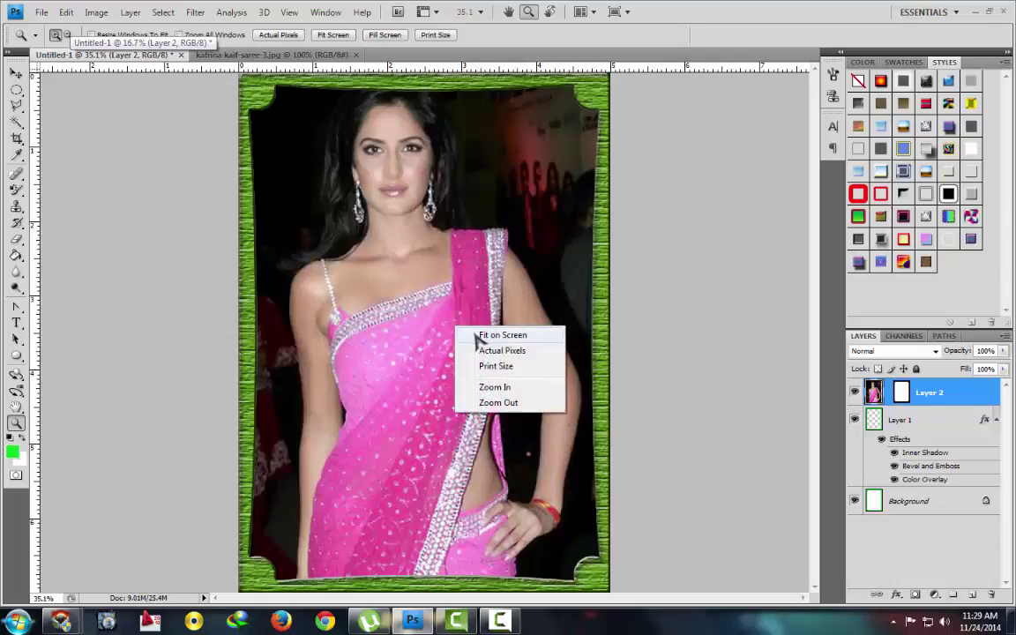
click(429, 303)
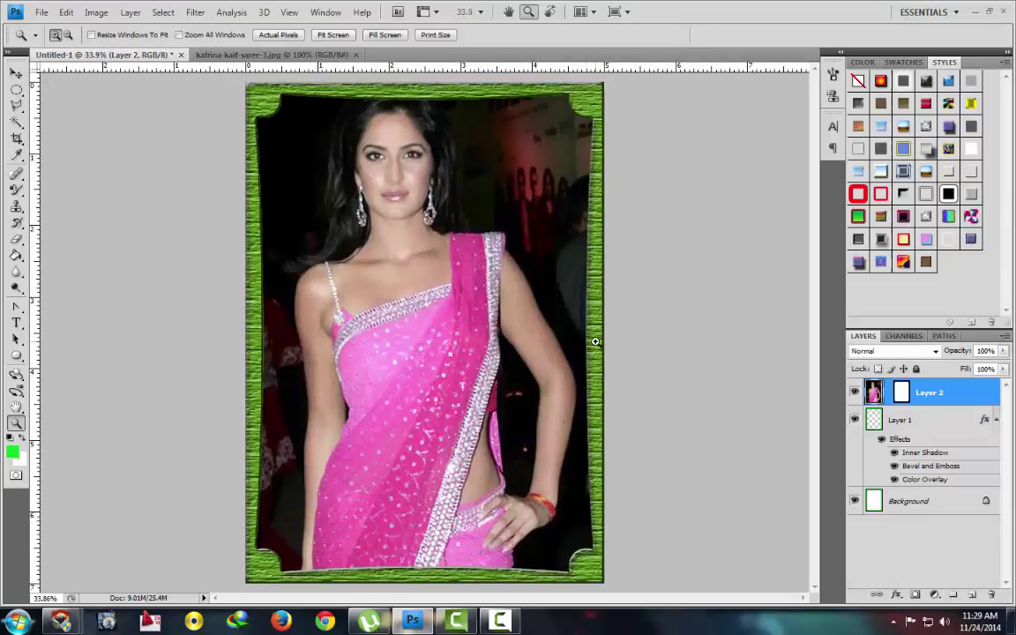